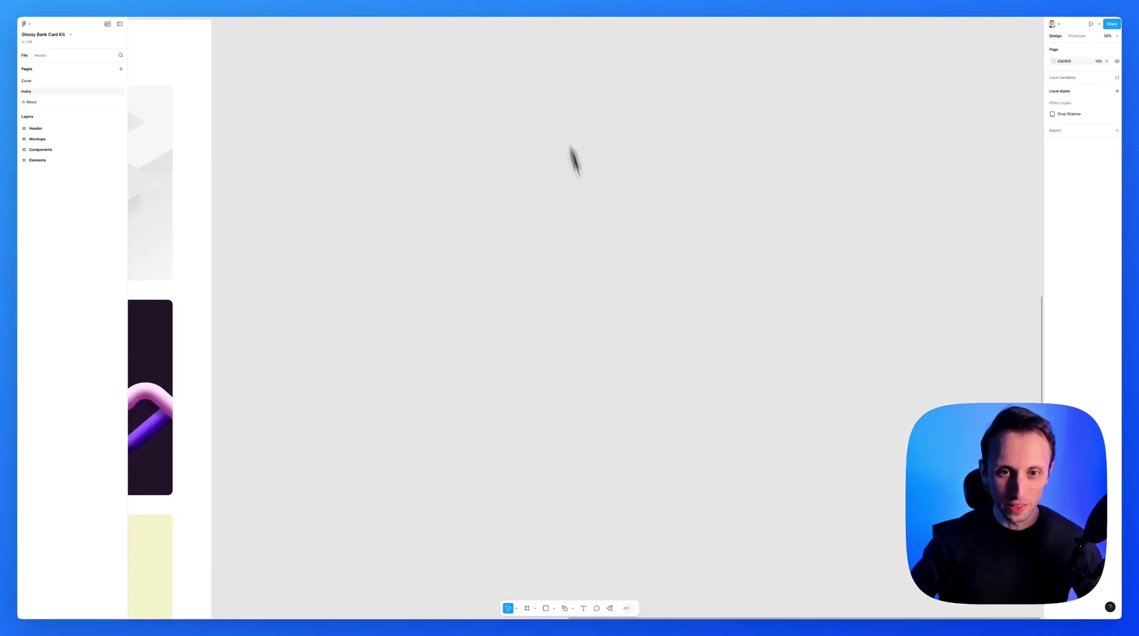
Step: Launch the UX Pilot AI generator and move its window to the canvas centre
{"action": "left_click", "coordinate": [610, 608]}
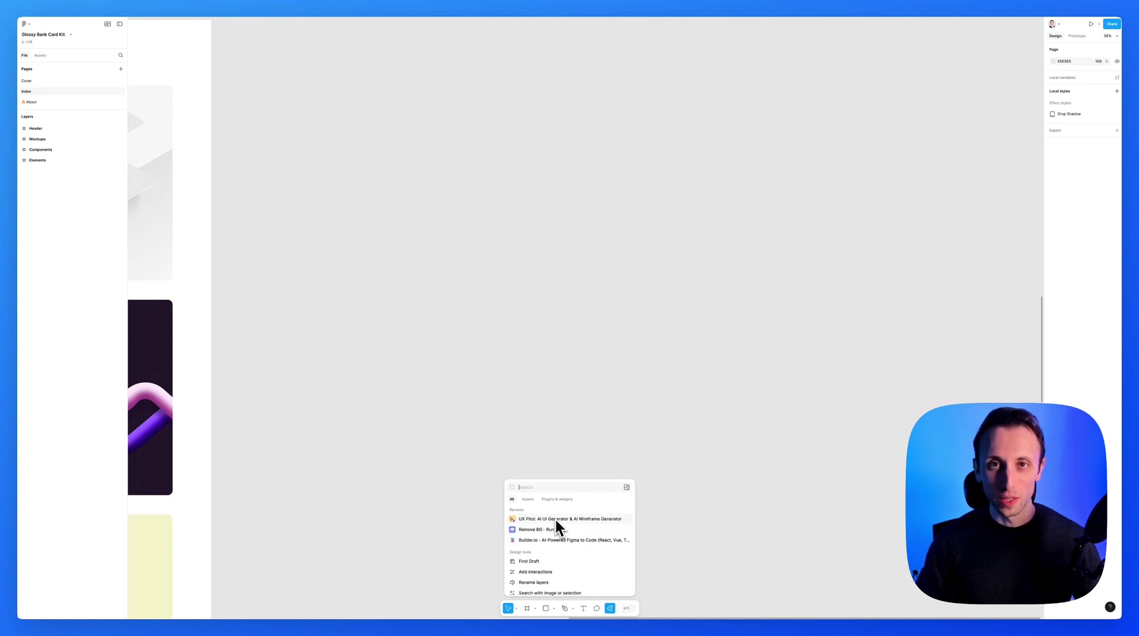
{"action": "key", "text": "Escape"}
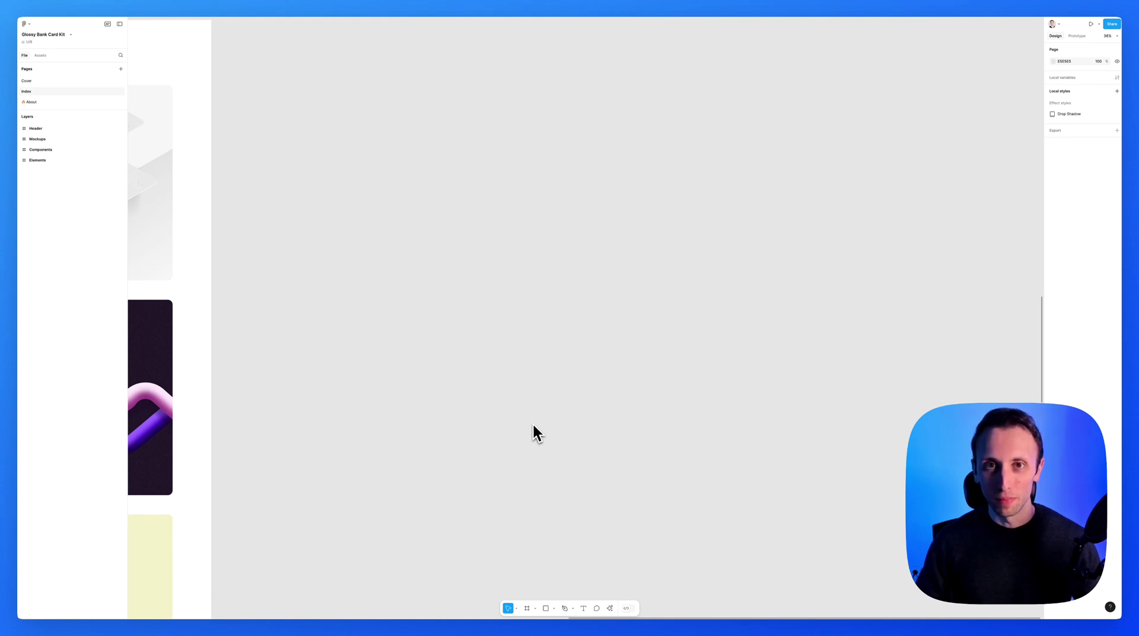
{"action": "key", "text": "super+alt+p"}
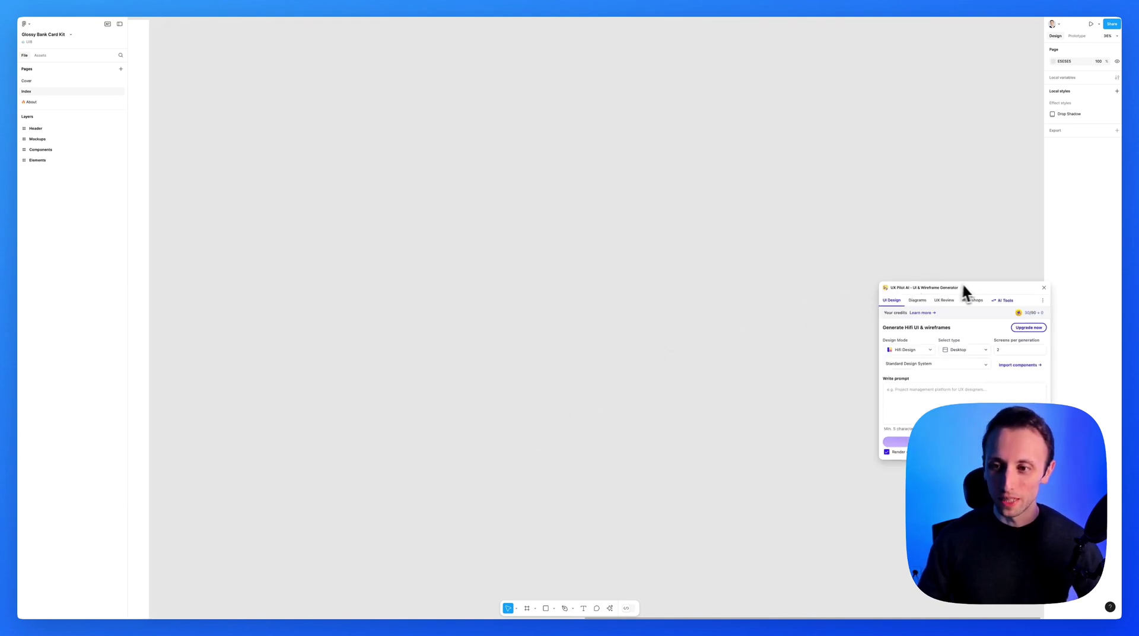
{"action": "left_click_drag", "start_coordinate": [963, 285], "coordinate": [590, 237]}
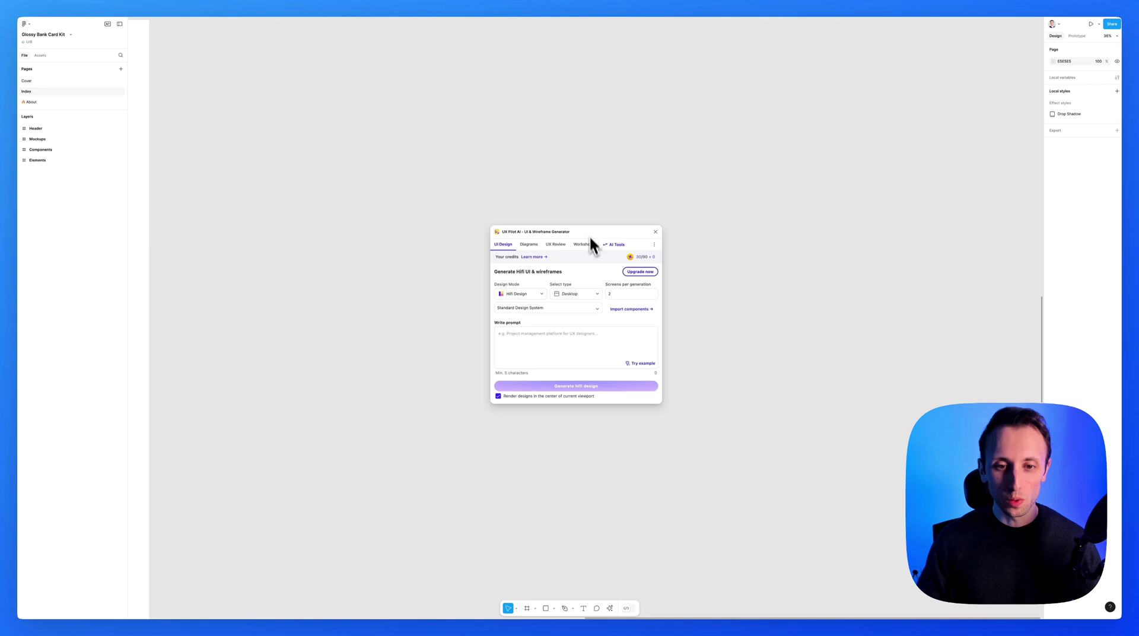
Step: Keep Hifi Design mode and Desktop screen type, and dismiss the design-system upgrade notice
{"action": "left_click", "coordinate": [547, 332]}
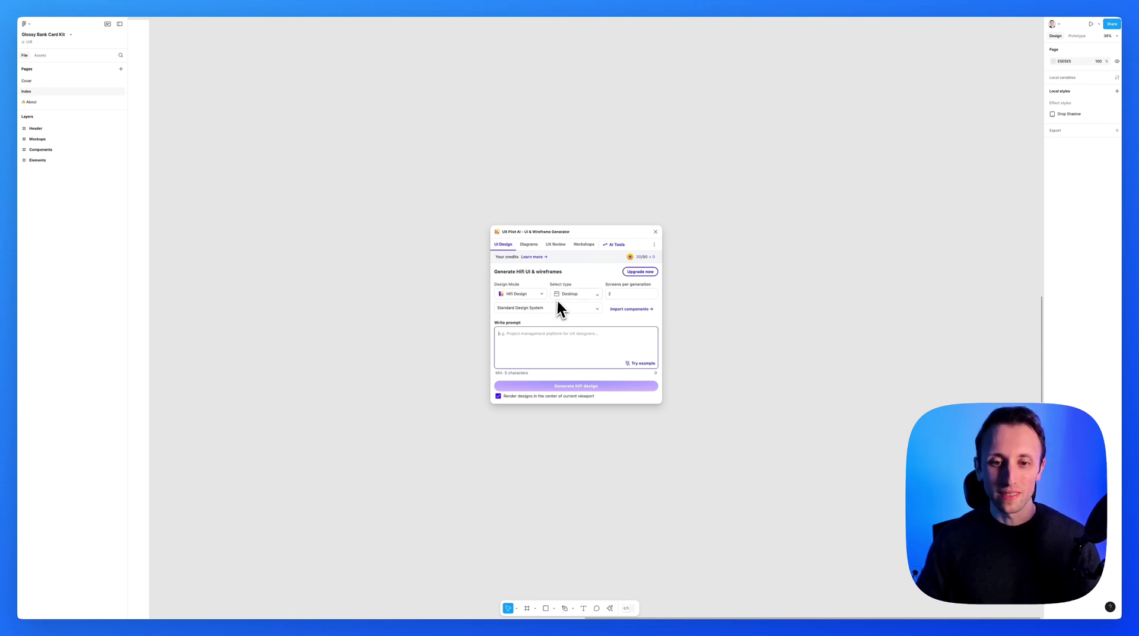
{"action": "left_click", "coordinate": [528, 294]}
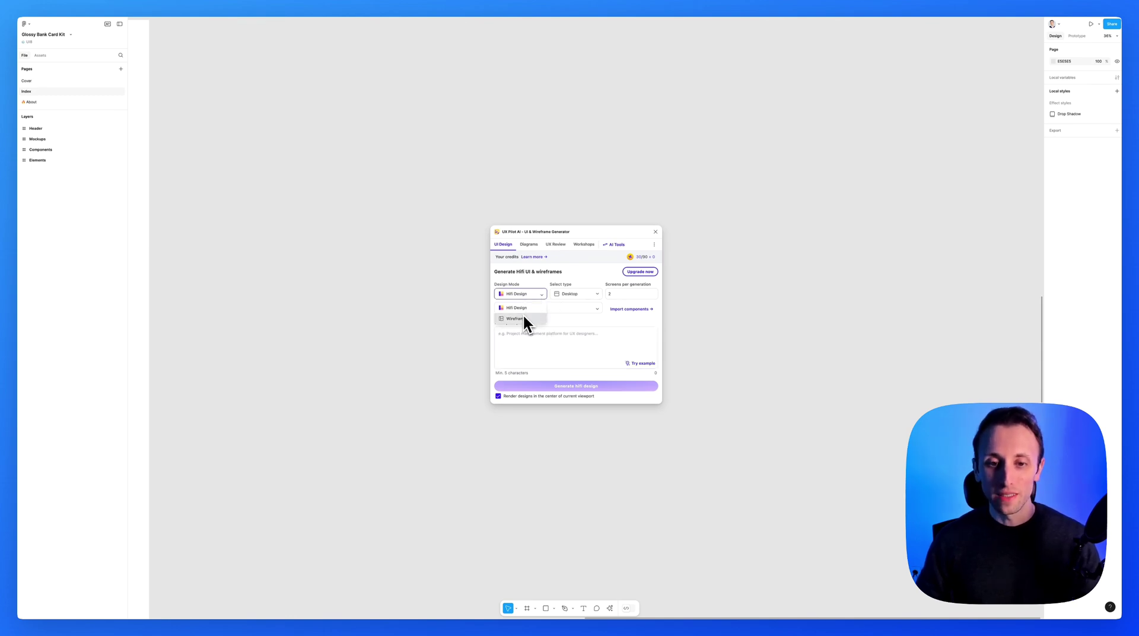
{"action": "left_click", "coordinate": [561, 295]}
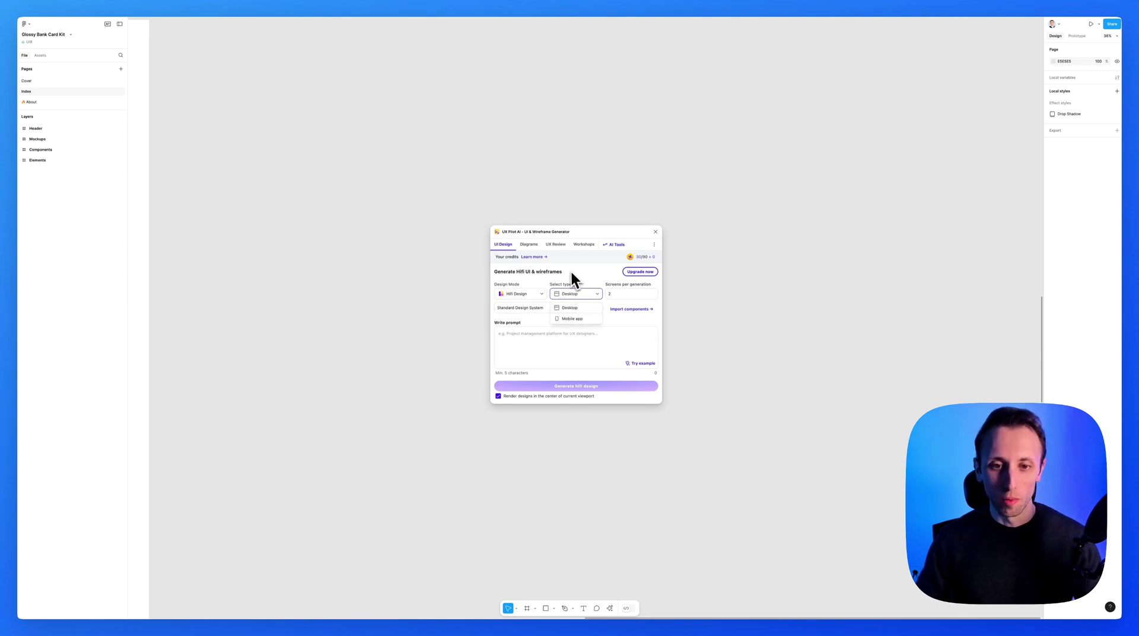
{"action": "left_click", "coordinate": [574, 272]}
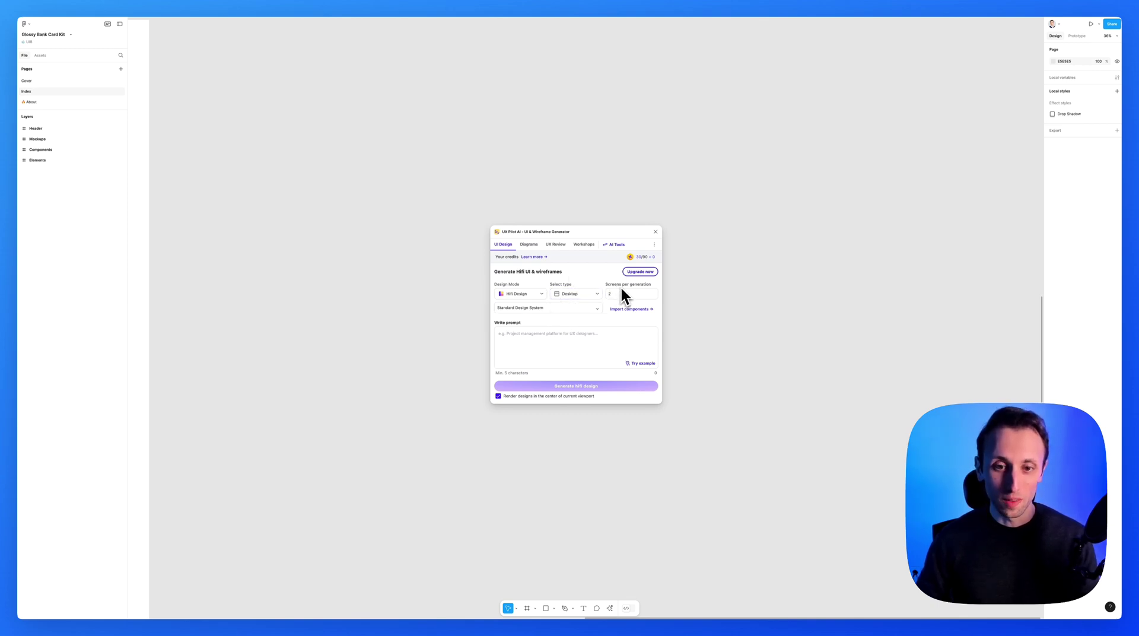
{"action": "left_click", "coordinate": [575, 311]}
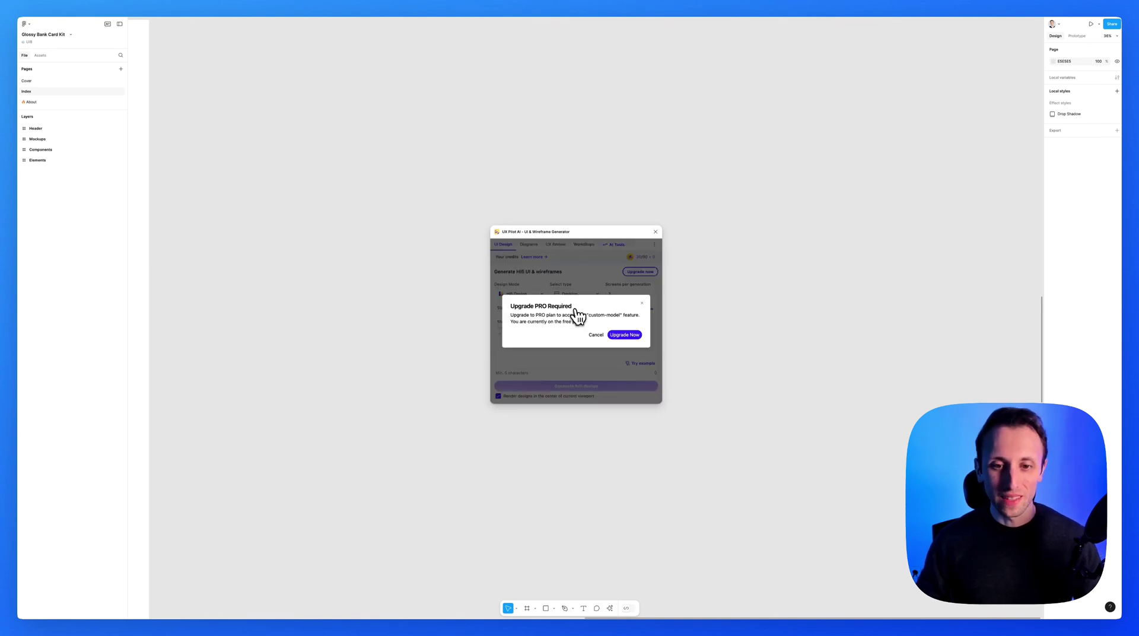
{"action": "left_click", "coordinate": [638, 312]}
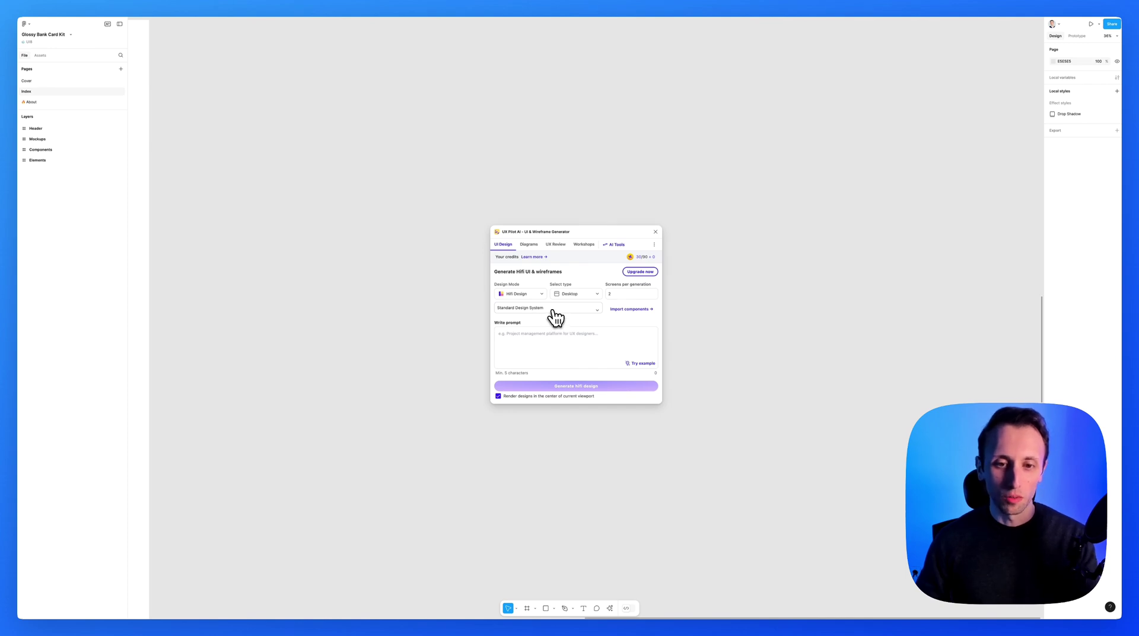
Step: Enter a dashboard prompt for a SaaS subscription-tracking company and generate the hi-fi designs
{"action": "left_click", "coordinate": [550, 332]}
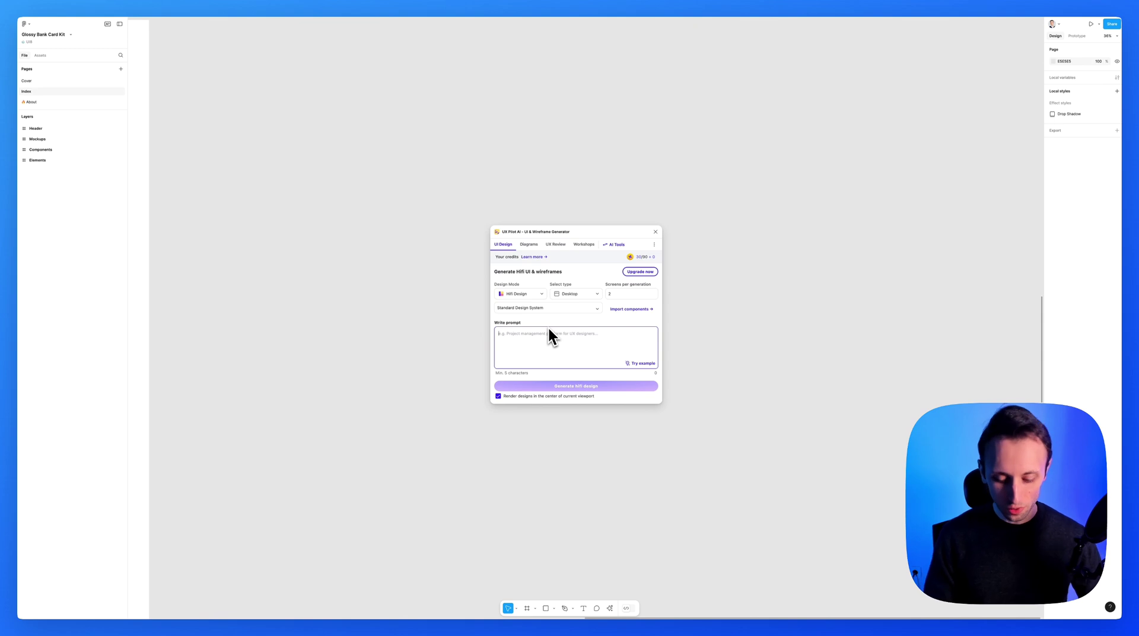
{"action": "type", "text": "Create a dashboard d"}
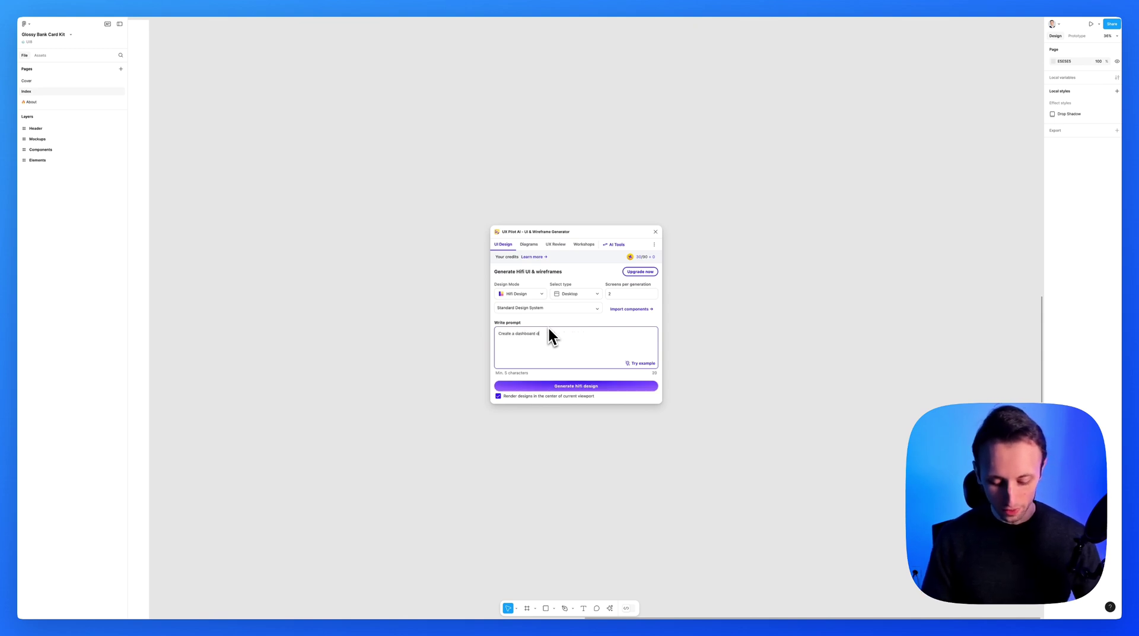
{"action": "type", "text": "esign for a SaaS com"}
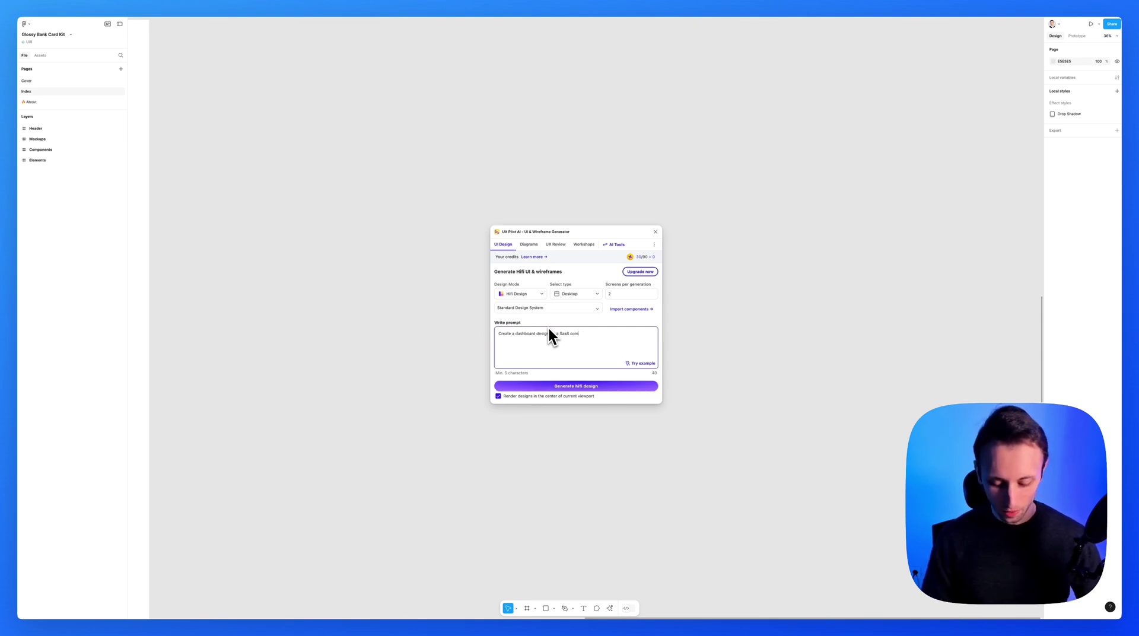
{"action": "type", "text": "pany that helps users "}
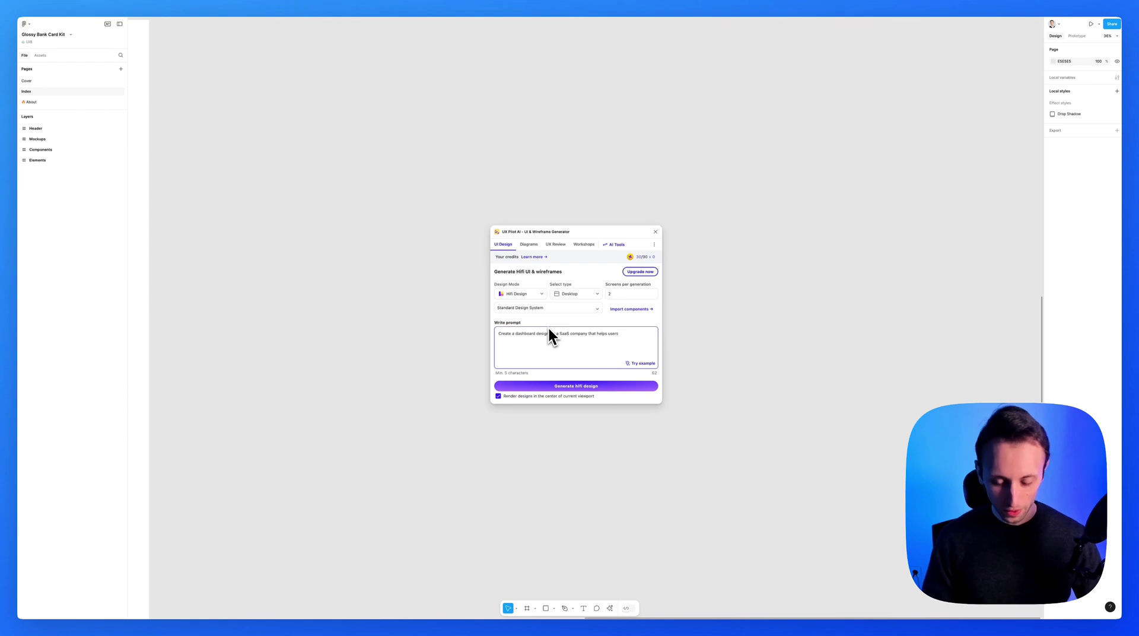
{"action": "type", "text": "optimise and"}
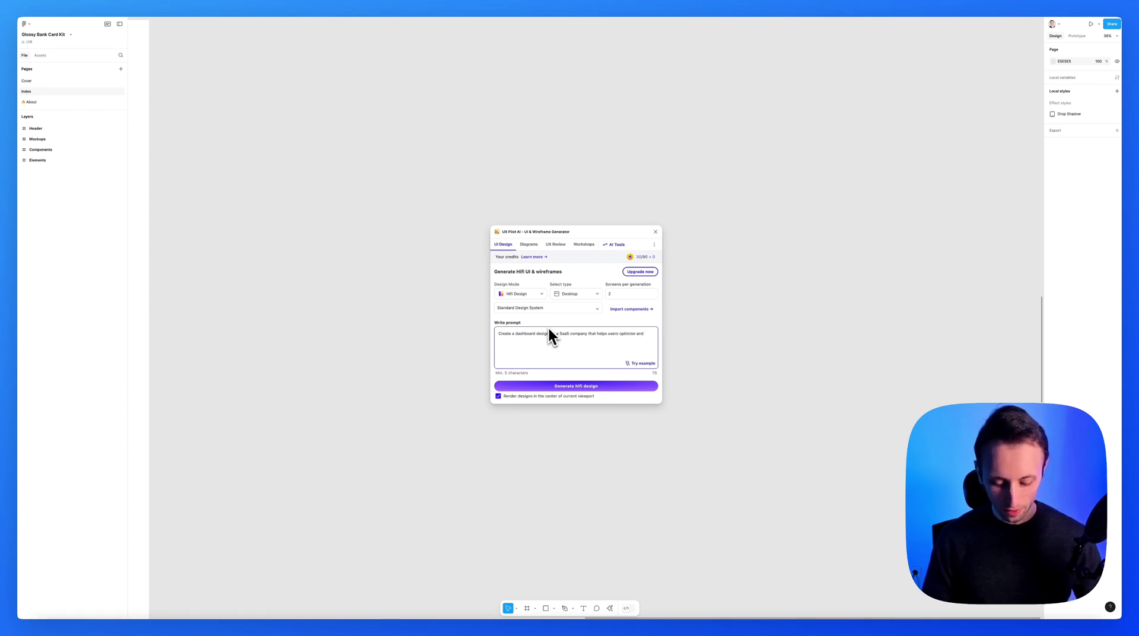
{"action": "type", "text": " keep track of thei"}
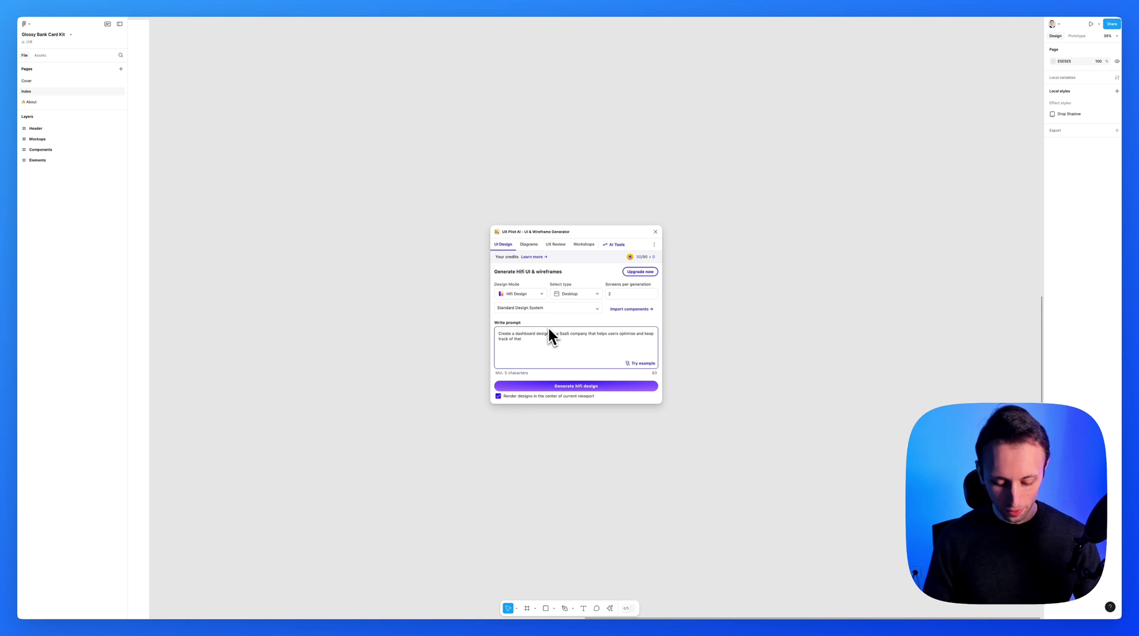
{"action": "type", "text": "r SaaS subscriptions"}
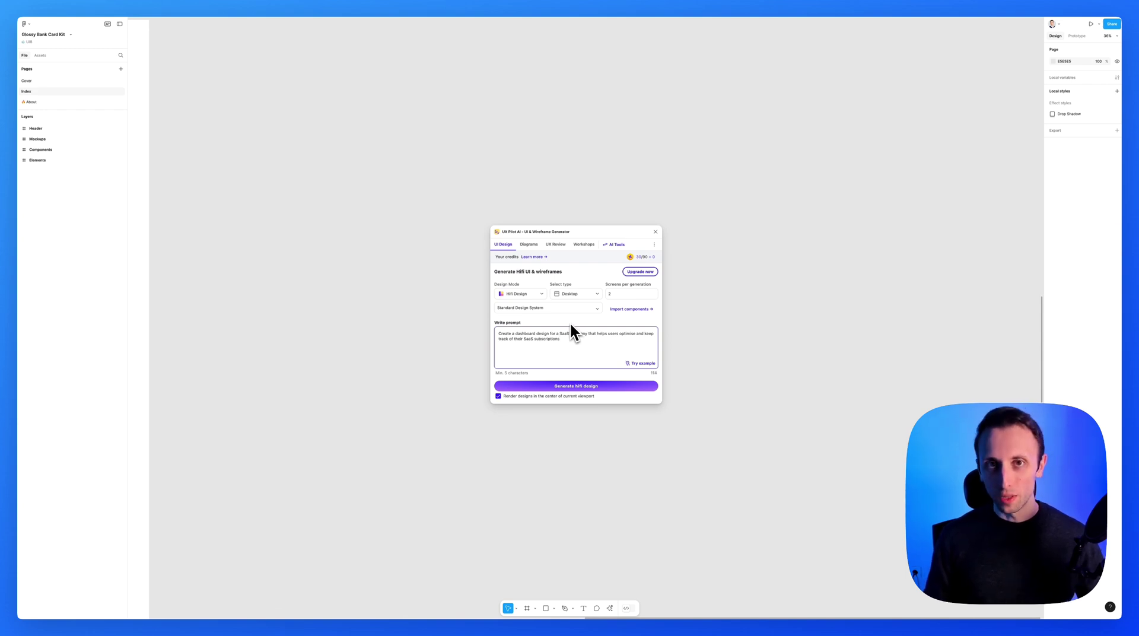
{"action": "type", "text": "."}
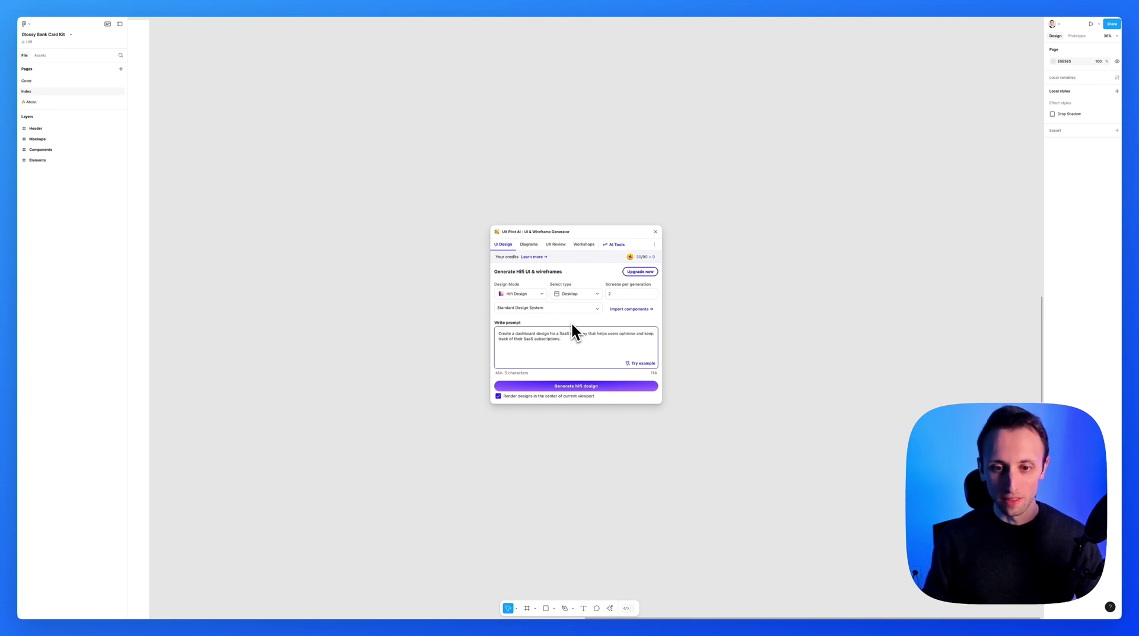
{"action": "left_click", "coordinate": [610, 387]}
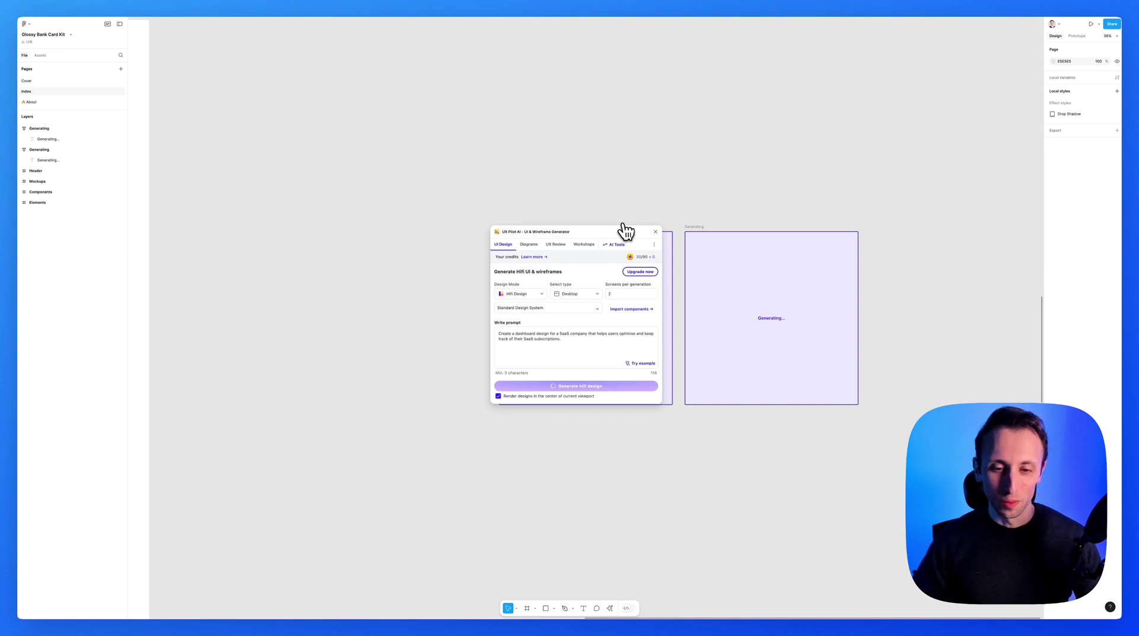
Step: Move the UX Pilot window aside and inspect both SaaSTracker Dashboard Overview screens
{"action": "left_click_drag", "start_coordinate": [626, 232], "coordinate": [162, 113]}
{"action": "scroll", "coordinate": [843, 257], "scroll_direction": "up", "scroll_amount": 5, "text": "ctrl"}
{"action": "scroll", "coordinate": [362, 237], "scroll_direction": "up", "scroll_amount": 2, "text": "ctrl"}
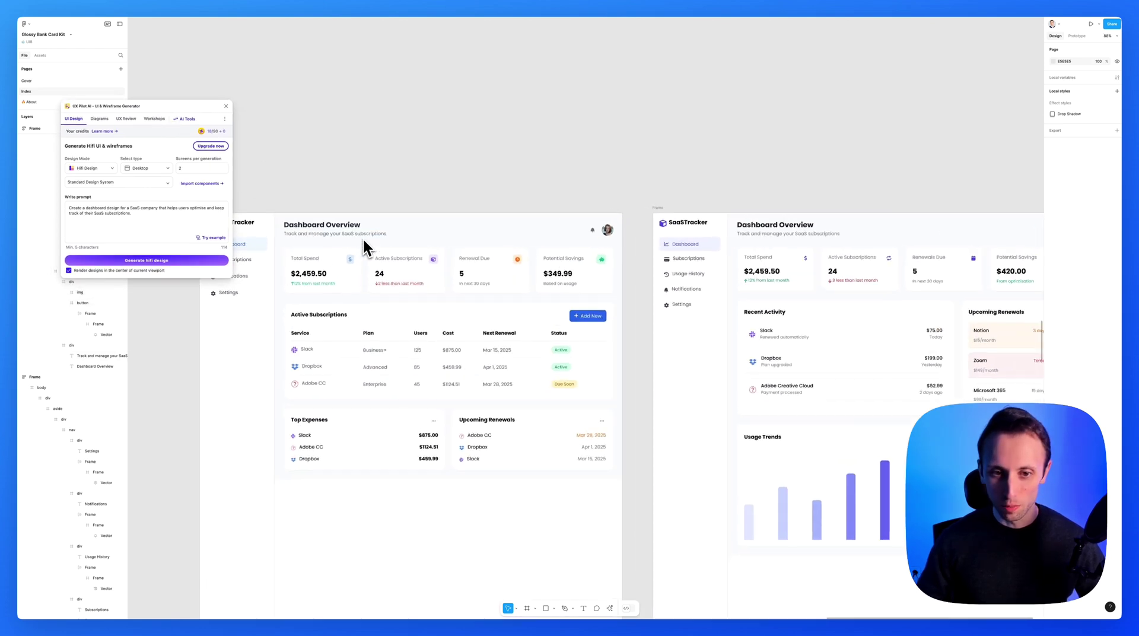
{"action": "scroll", "coordinate": [362, 237], "scroll_direction": "down", "scroll_amount": 3}
{"action": "scroll", "coordinate": [362, 237], "scroll_direction": "left", "scroll_amount": 2}
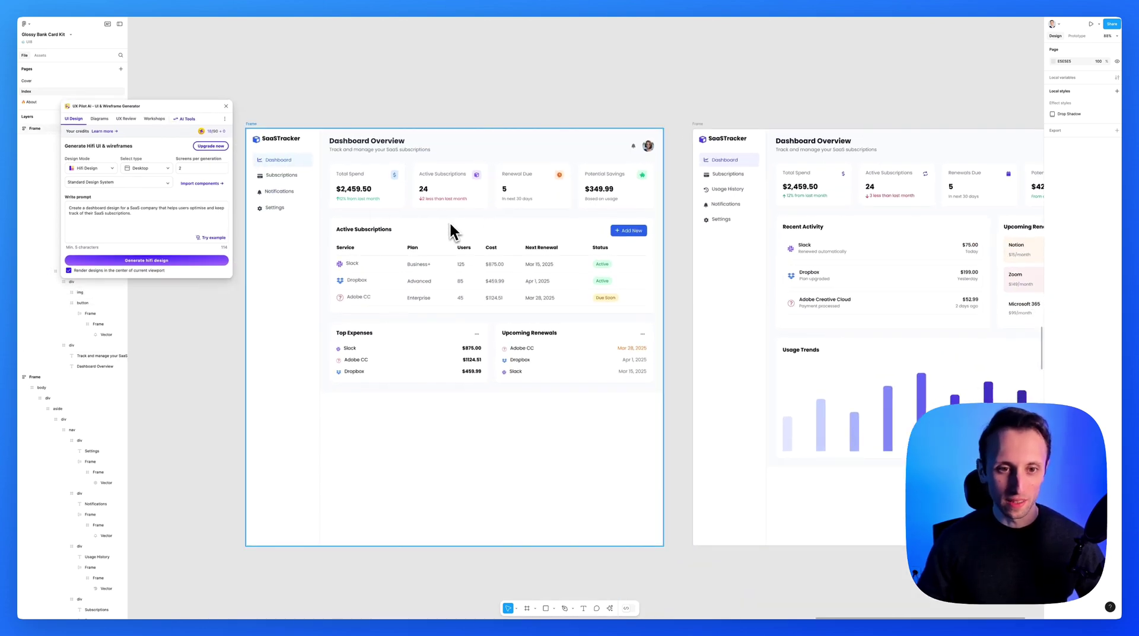
{"action": "scroll", "coordinate": [451, 234], "scroll_direction": "left", "scroll_amount": 2}
{"action": "scroll", "coordinate": [492, 243], "scroll_direction": "up", "scroll_amount": 2, "text": "ctrl"}
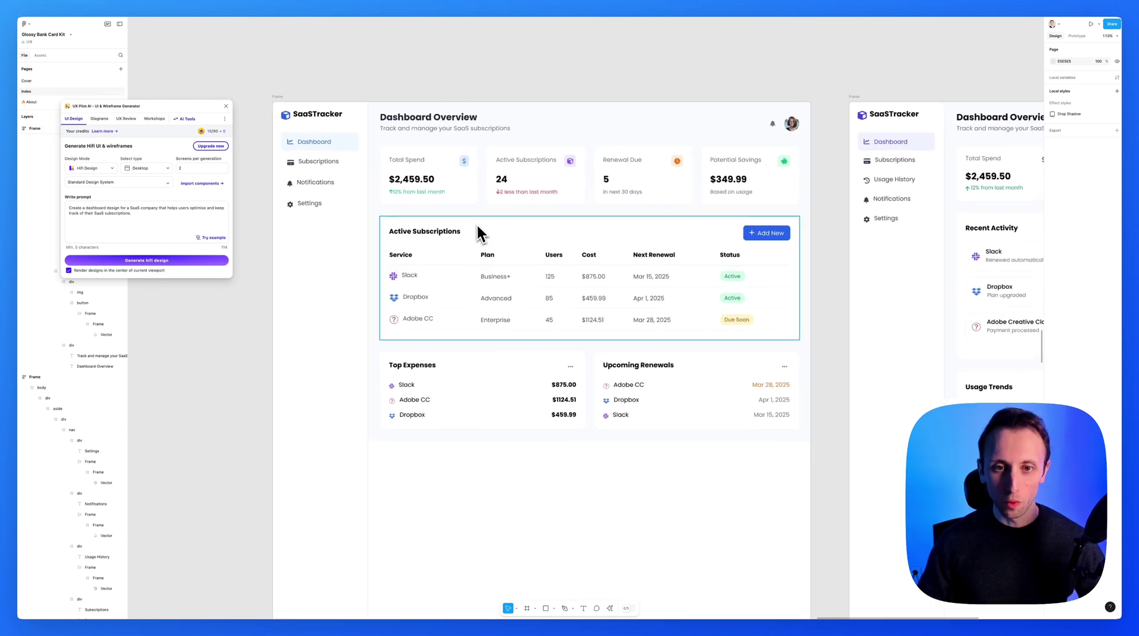
{"action": "scroll", "coordinate": [475, 223], "scroll_direction": "up", "scroll_amount": 1, "text": "ctrl"}
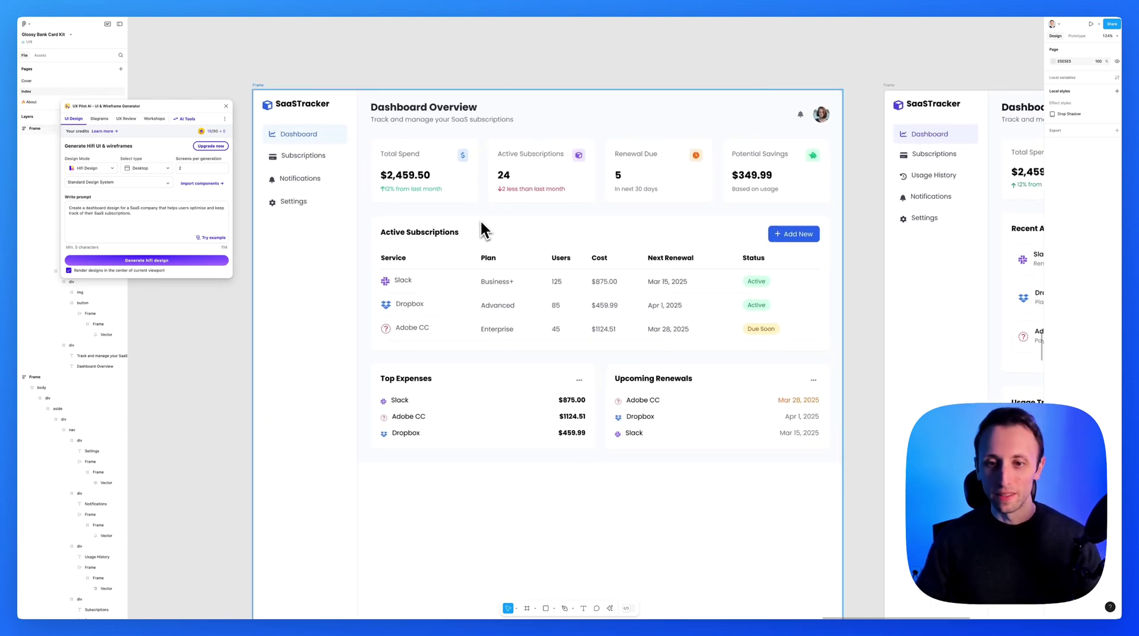
{"action": "scroll", "coordinate": [481, 223], "scroll_direction": "down", "scroll_amount": 3, "text": "ctrl"}
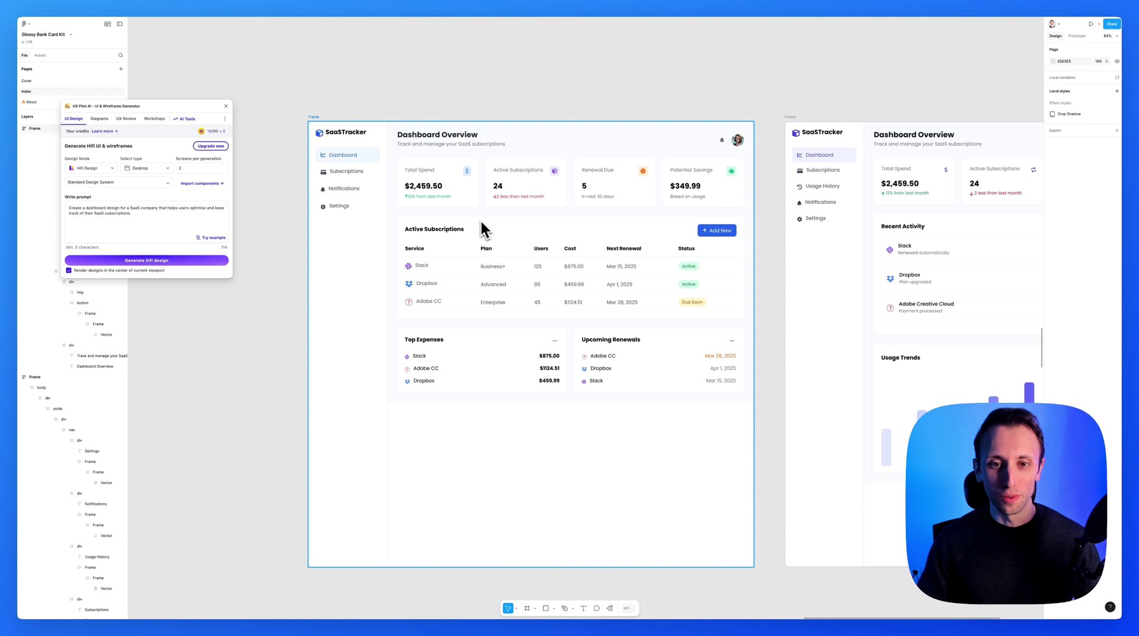
{"action": "scroll", "coordinate": [482, 222], "scroll_direction": "right", "scroll_amount": 3}
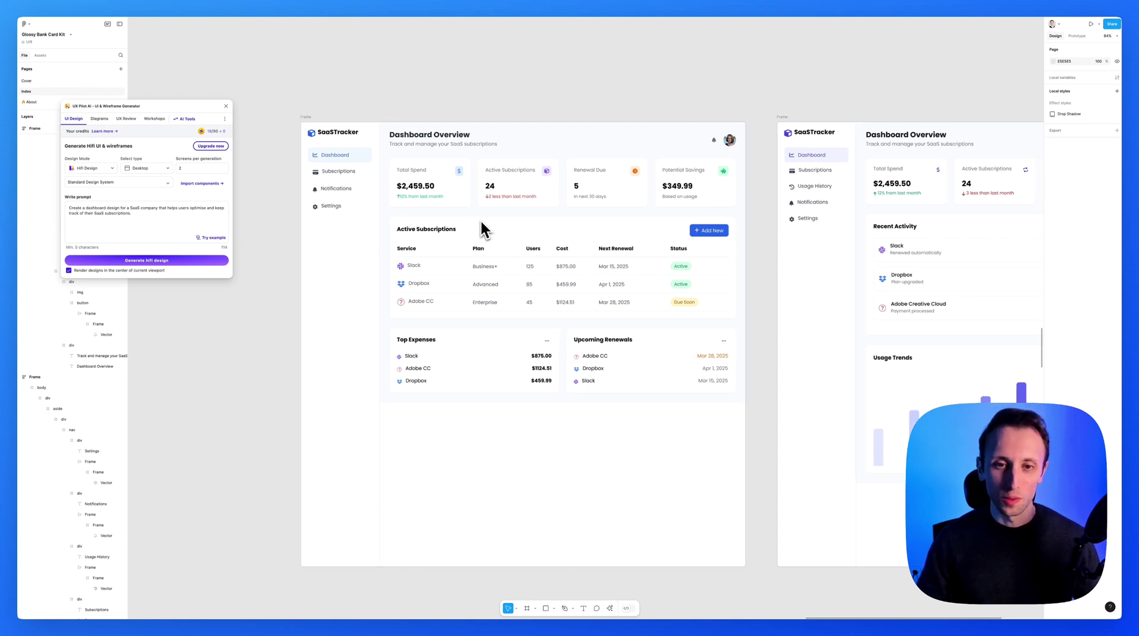
{"action": "scroll", "coordinate": [482, 221], "scroll_direction": "right", "scroll_amount": 3}
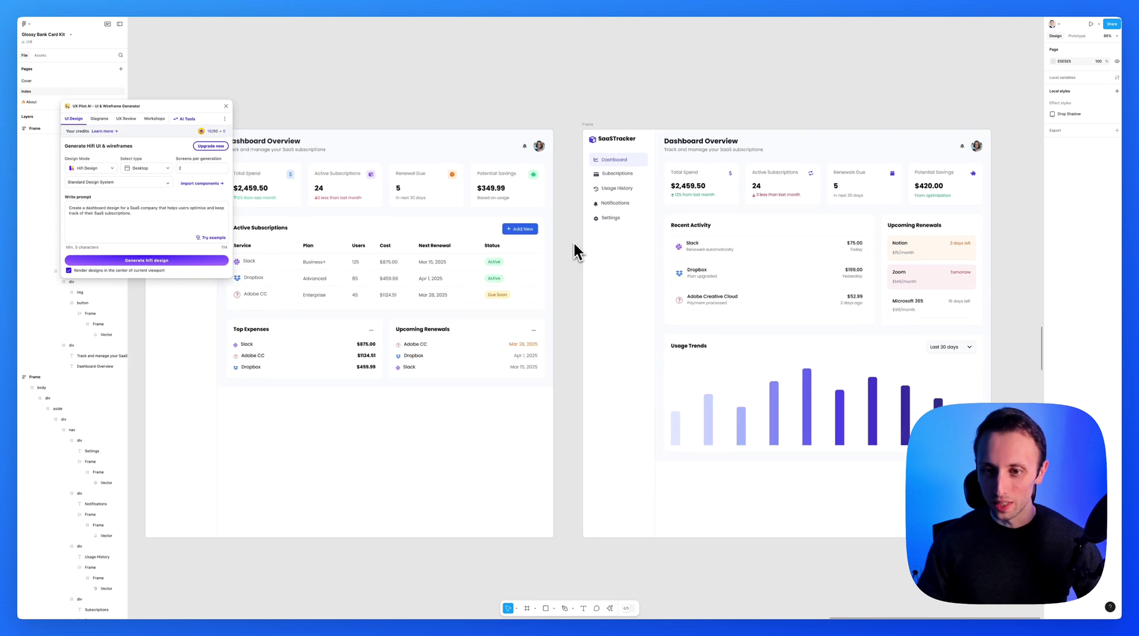
{"action": "scroll", "coordinate": [573, 241], "scroll_direction": "down", "scroll_amount": 2}
{"action": "scroll", "coordinate": [573, 241], "scroll_direction": "left", "scroll_amount": 2}
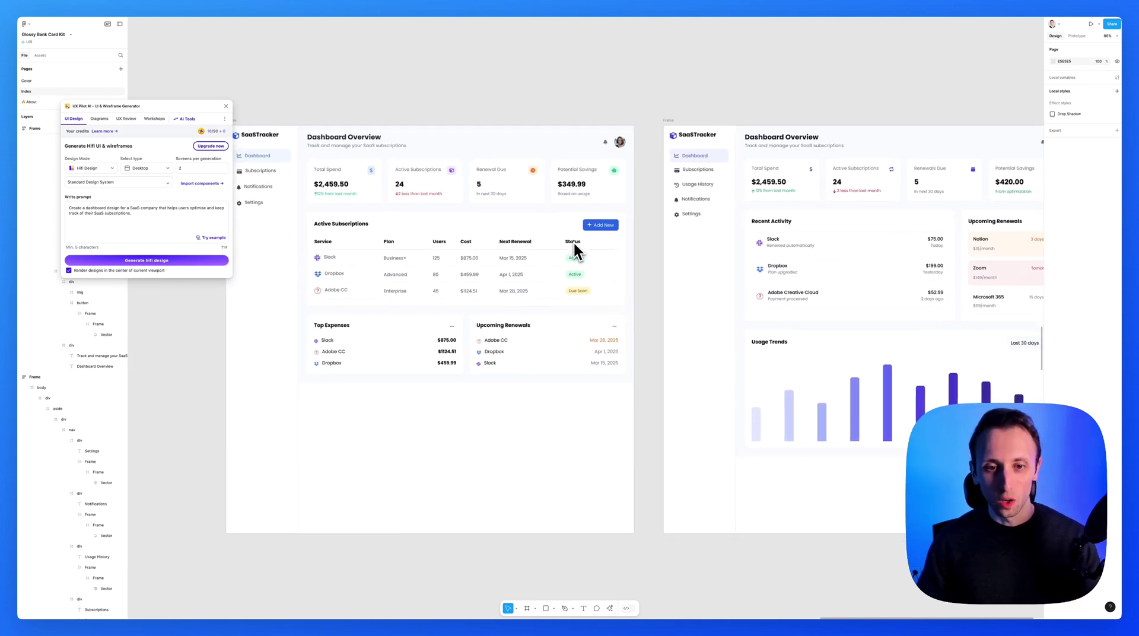
{"action": "scroll", "coordinate": [573, 241], "scroll_direction": "left", "scroll_amount": 1}
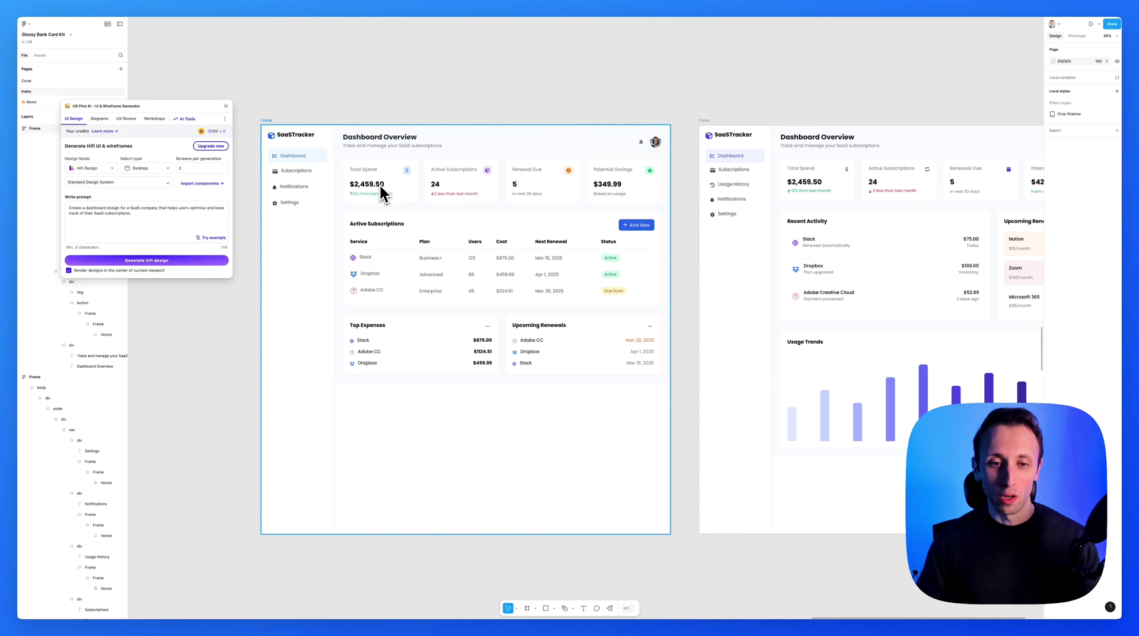
{"action": "scroll", "coordinate": [380, 189], "scroll_direction": "down", "scroll_amount": 5}
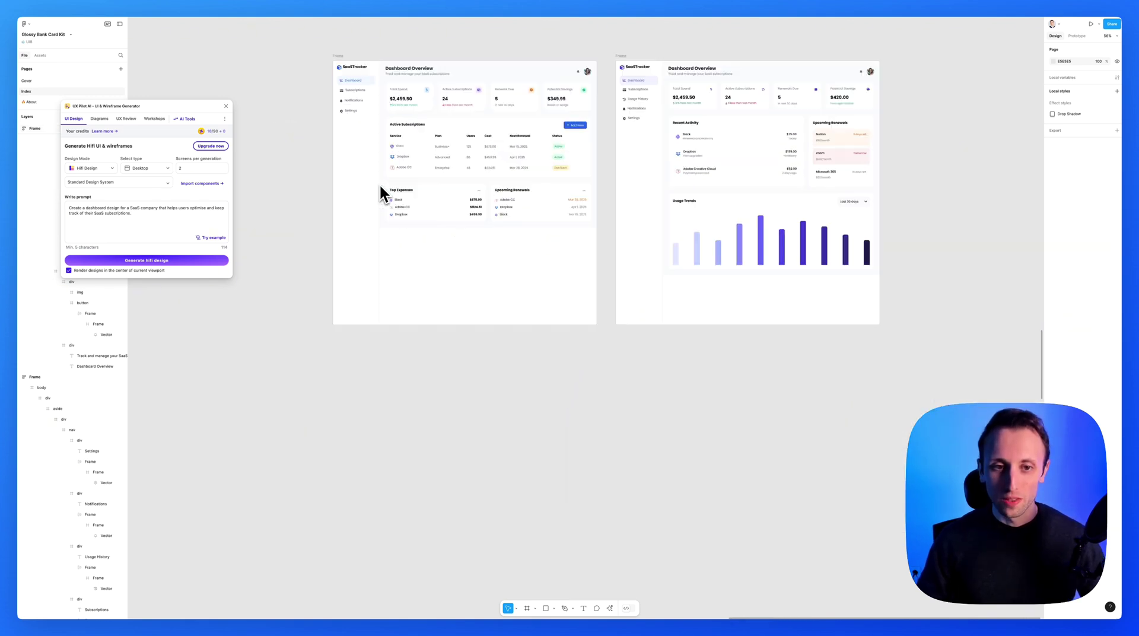
{"action": "scroll", "coordinate": [383, 193], "scroll_direction": "down", "scroll_amount": 3}
Step: Select the prompt text and launch Text to Design - AI Assistant from Plugins & widgets
{"action": "left_click_drag", "start_coordinate": [137, 219], "coordinate": [95, 205]}
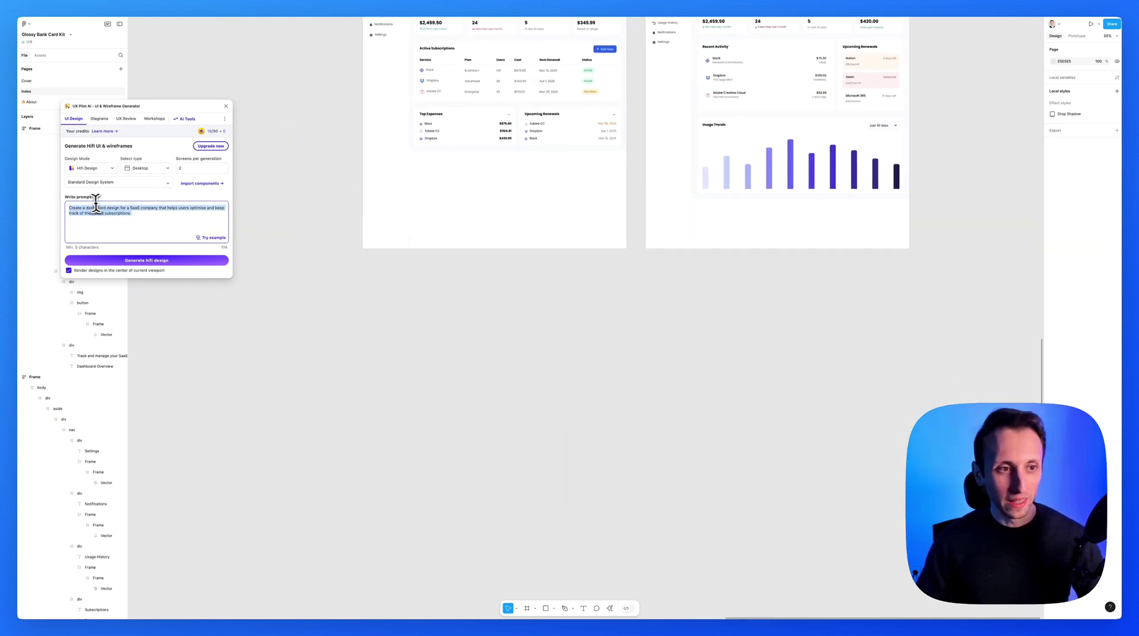
{"action": "left_click", "coordinate": [610, 608]}
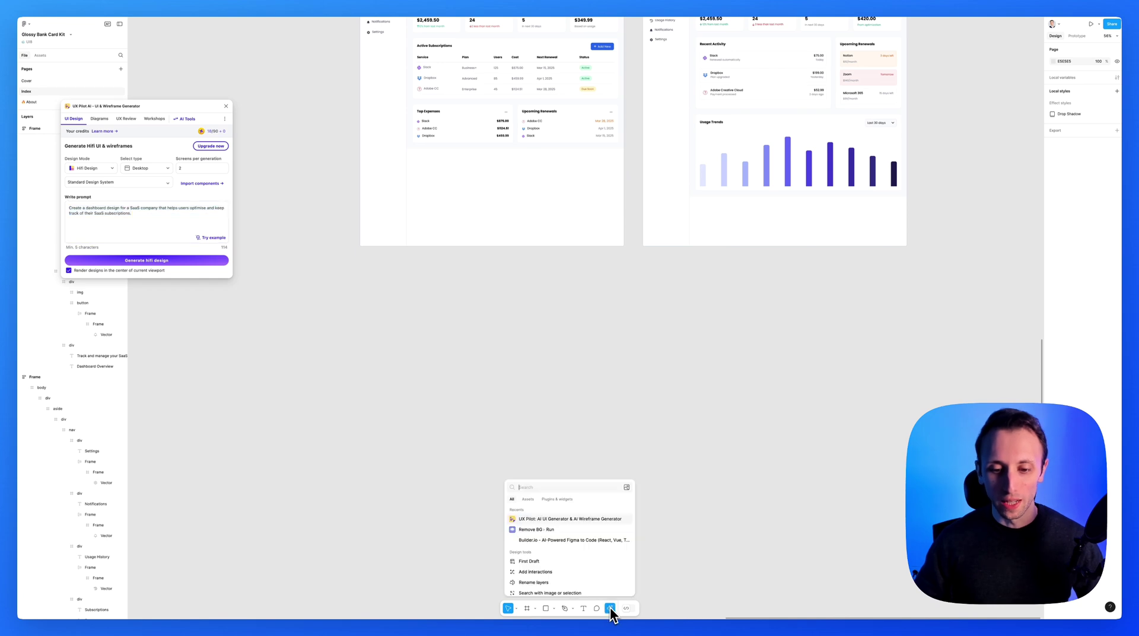
{"action": "scroll", "coordinate": [545, 392], "scroll_direction": "down", "scroll_amount": 3}
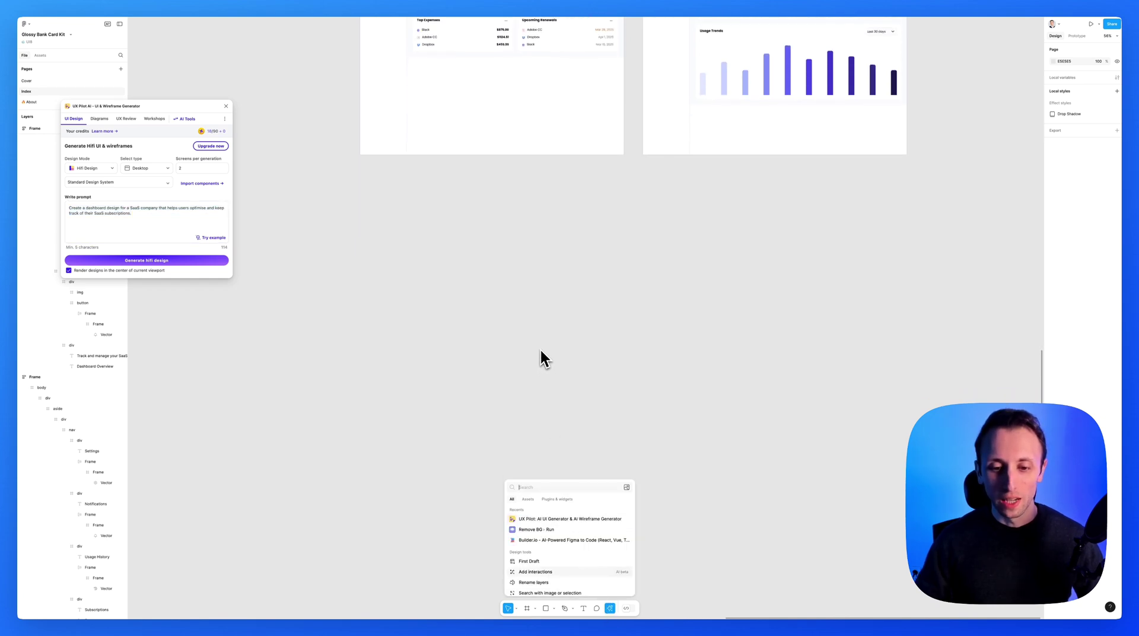
{"action": "left_click", "coordinate": [561, 498]}
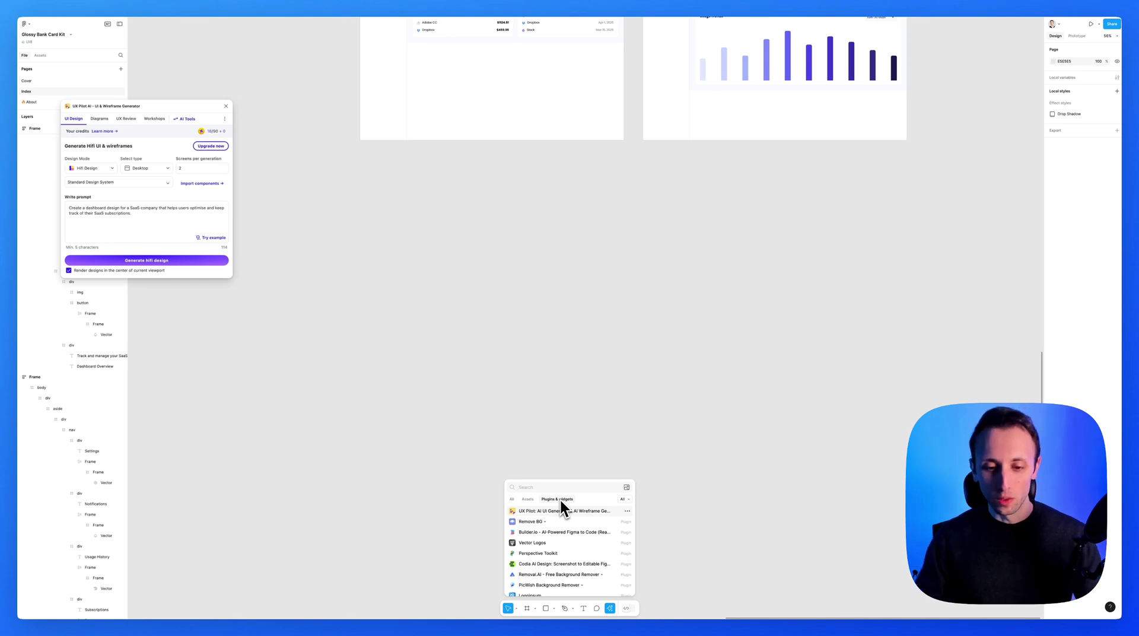
{"action": "scroll", "coordinate": [564, 514], "scroll_direction": "down", "scroll_amount": 5}
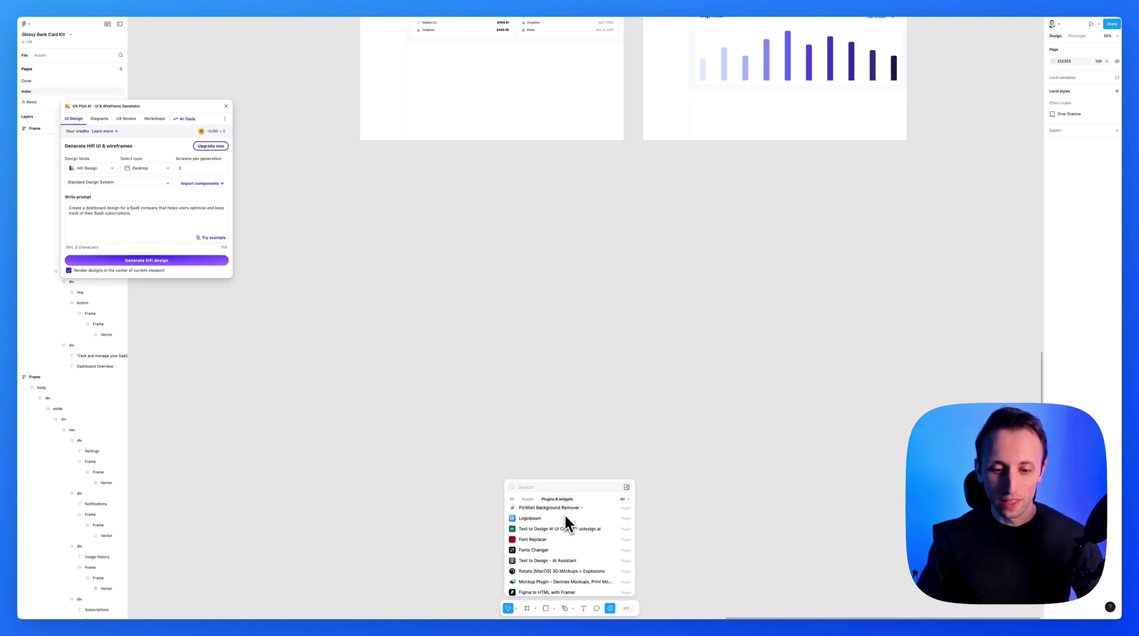
{"action": "left_click", "coordinate": [556, 555]}
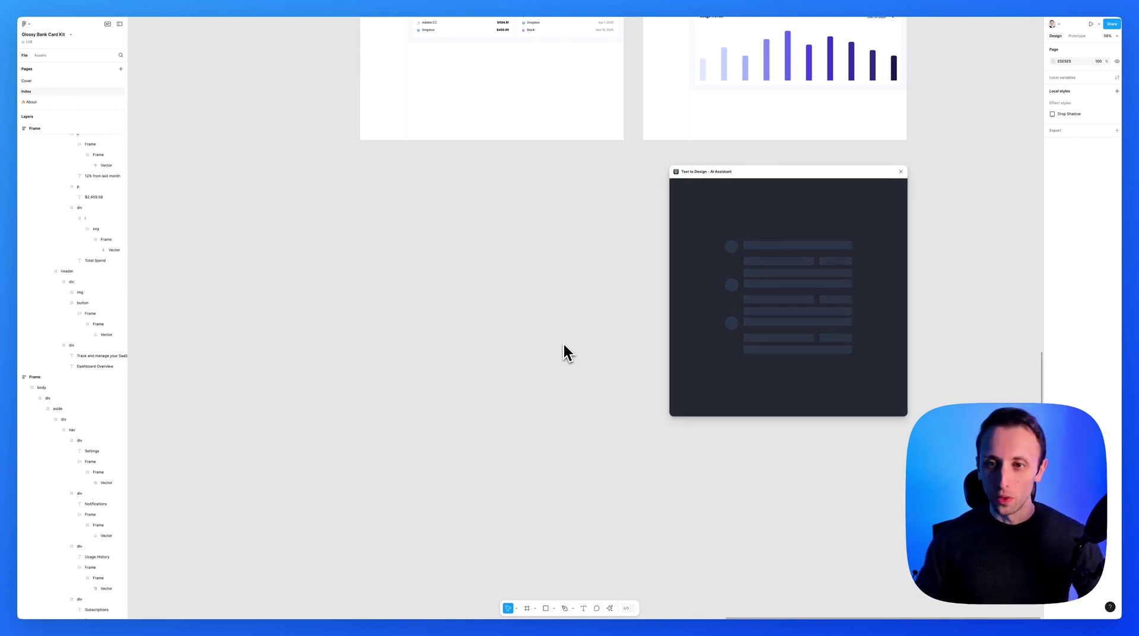
Step: Paste the SaaS dashboard prompt into the assistant and submit it
{"action": "left_click_drag", "start_coordinate": [789, 172], "coordinate": [591, 228]}
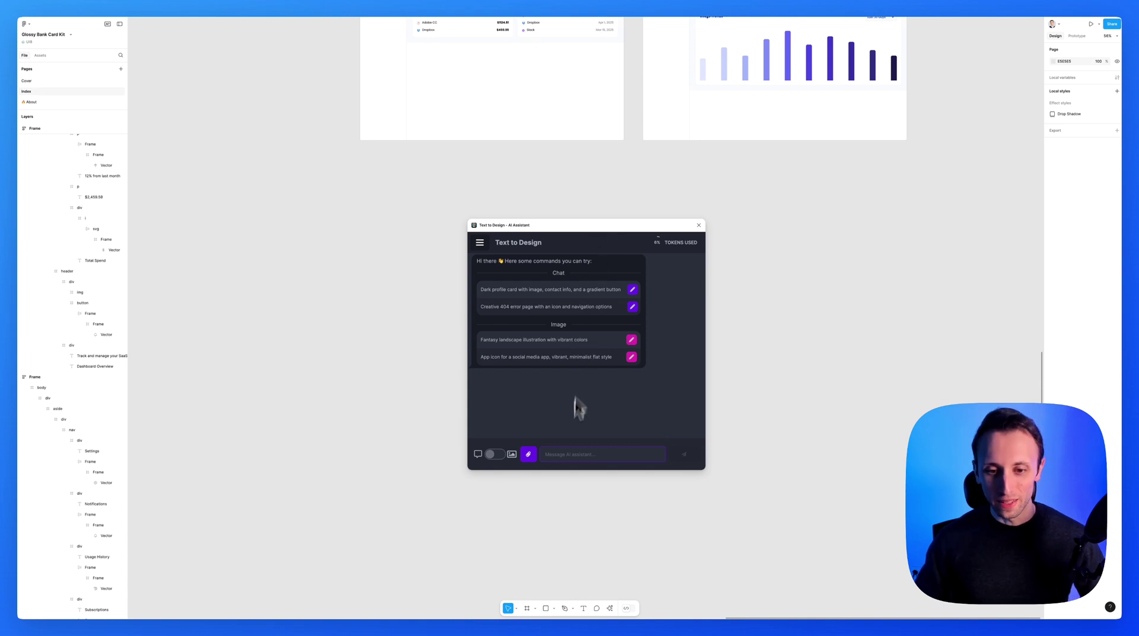
{"action": "key", "text": "ctrl+v"}
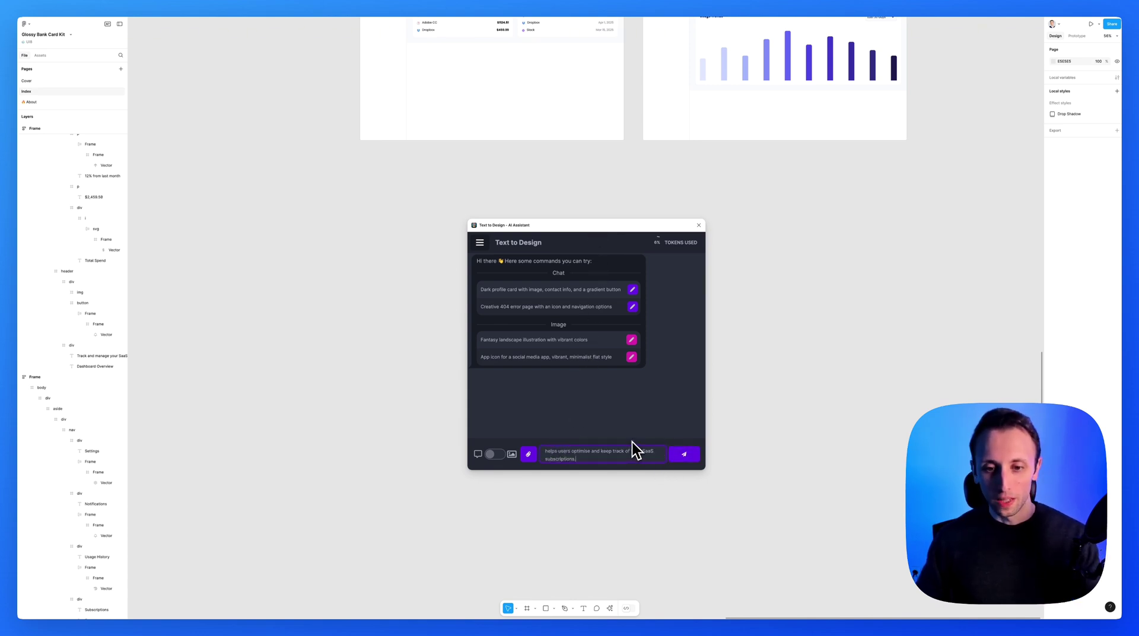
{"action": "scroll", "coordinate": [625, 454], "scroll_direction": "down", "scroll_amount": 1}
{"action": "scroll", "coordinate": [625, 455], "scroll_direction": "up", "scroll_amount": 2}
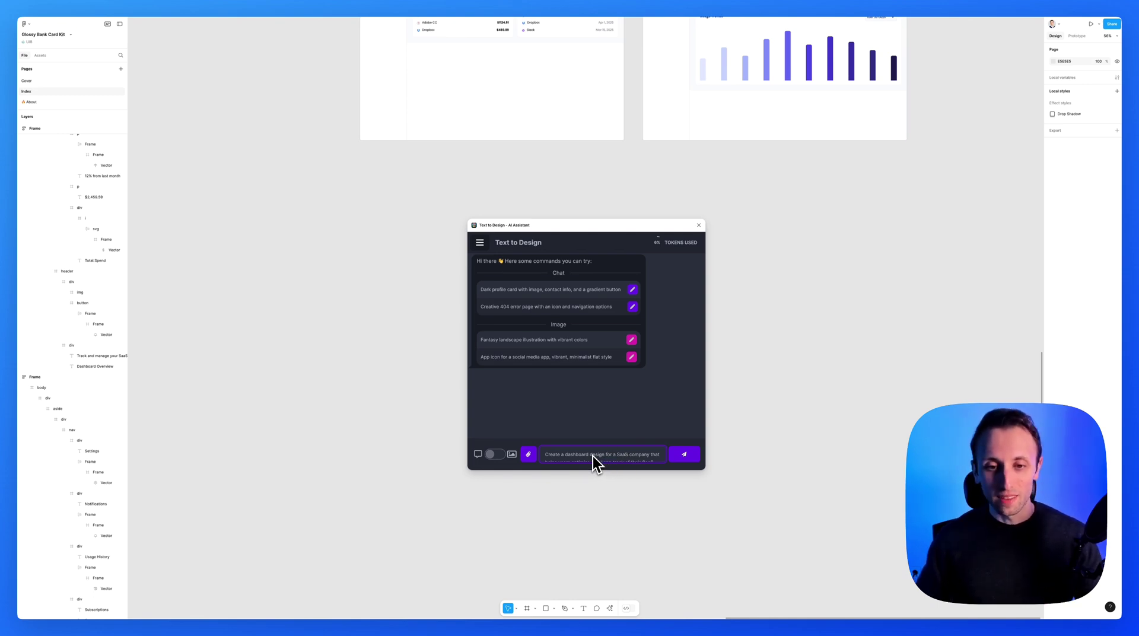
{"action": "scroll", "coordinate": [593, 456], "scroll_direction": "down", "scroll_amount": 1}
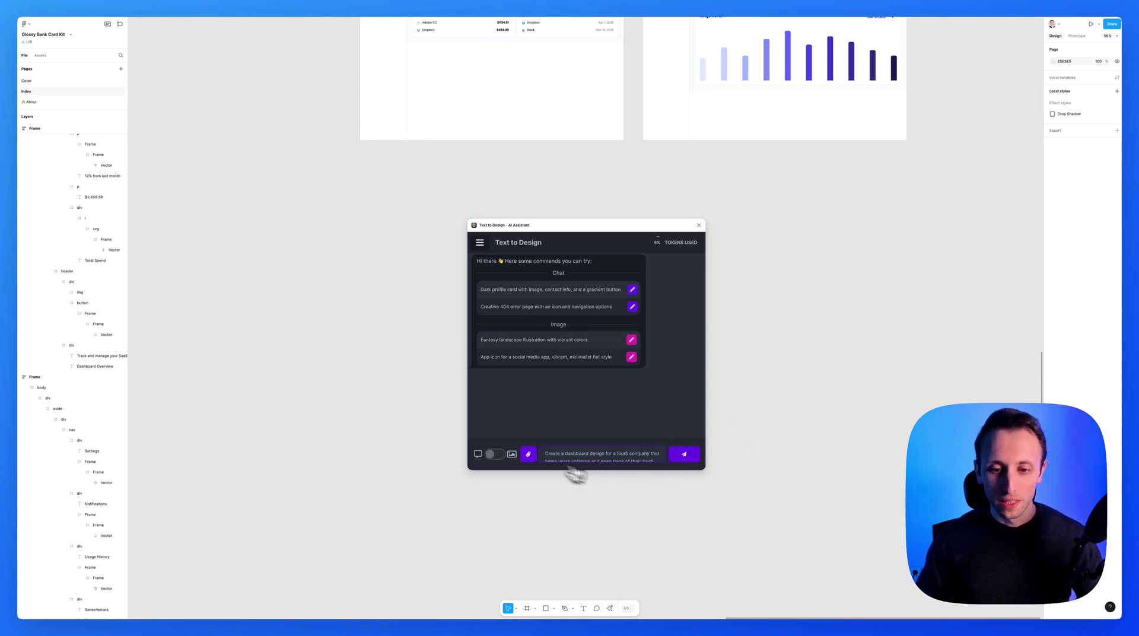
{"action": "key", "text": "Return"}
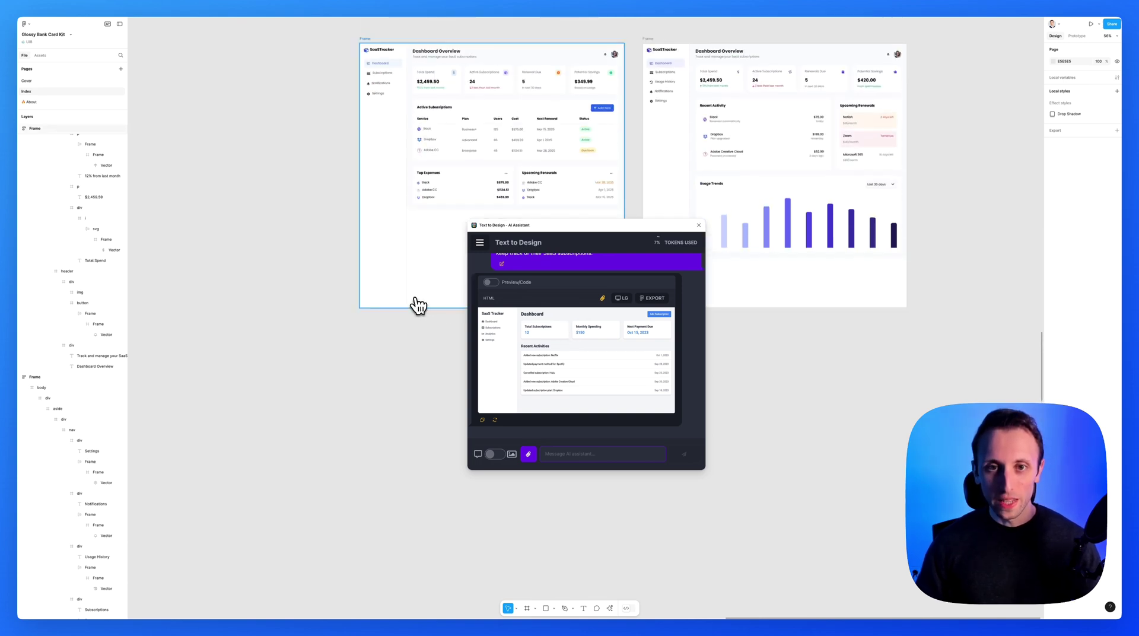
Step: Insert the generated SaaS Tracker dashboard onto the canvas via EXPORT > As Frames
{"action": "scroll", "coordinate": [439, 344], "scroll_direction": "down", "scroll_amount": 2}
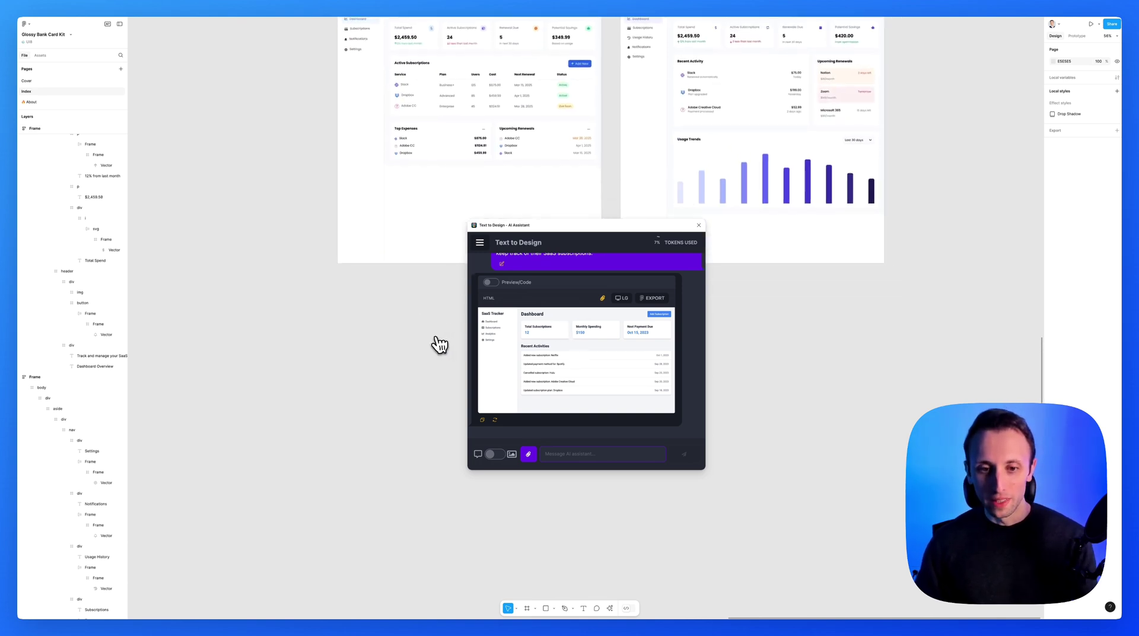
{"action": "left_click", "coordinate": [653, 299]}
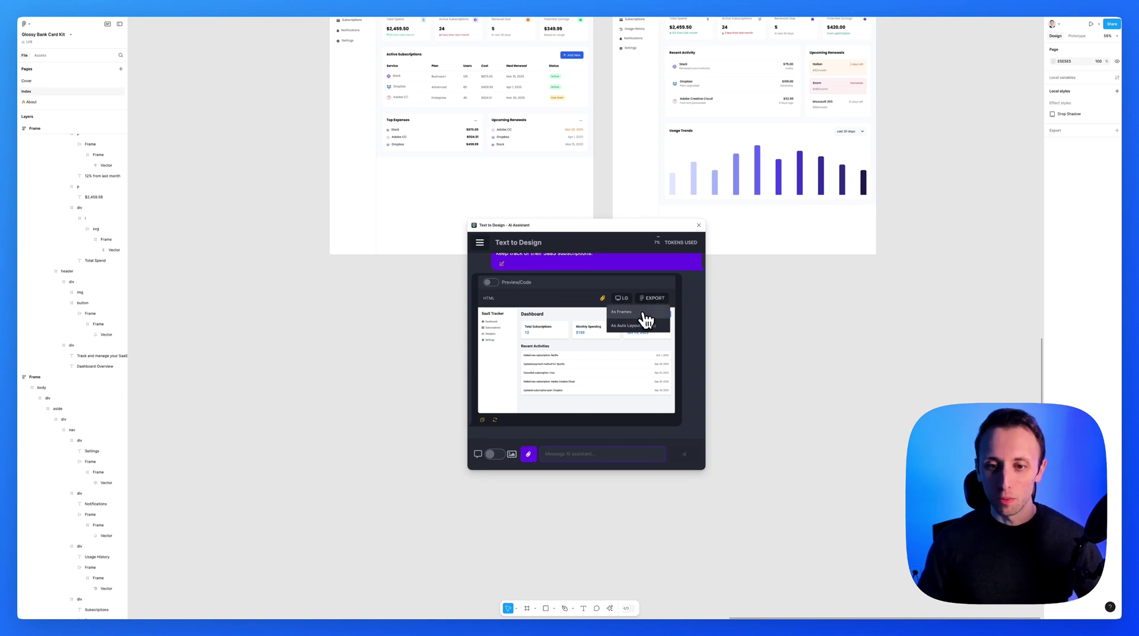
{"action": "left_click", "coordinate": [648, 313]}
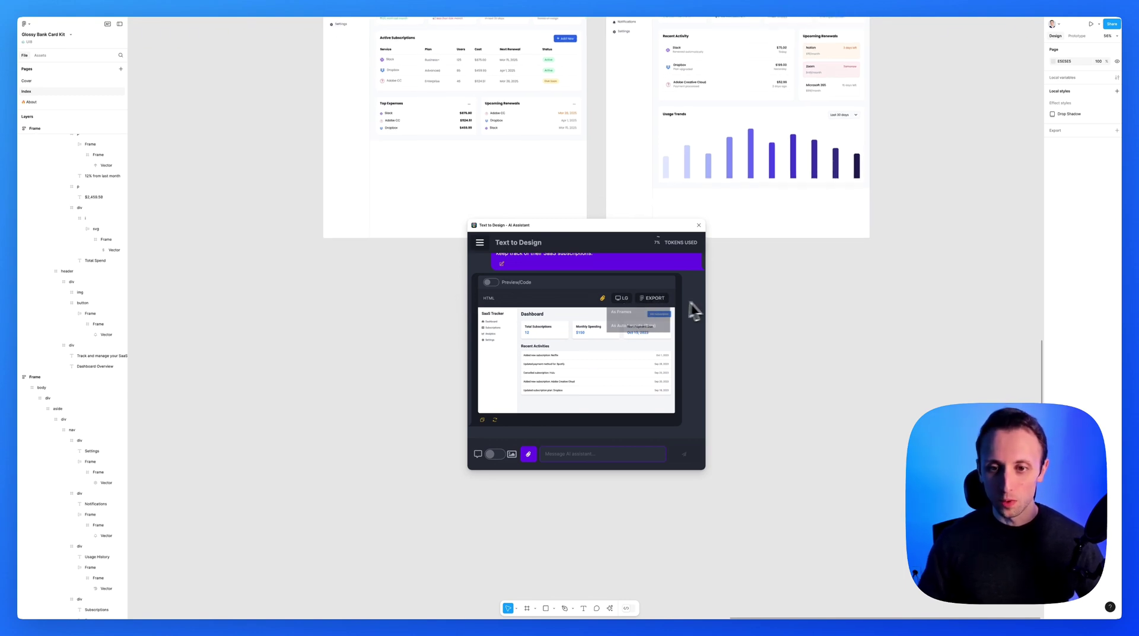
{"action": "left_click", "coordinate": [653, 298]}
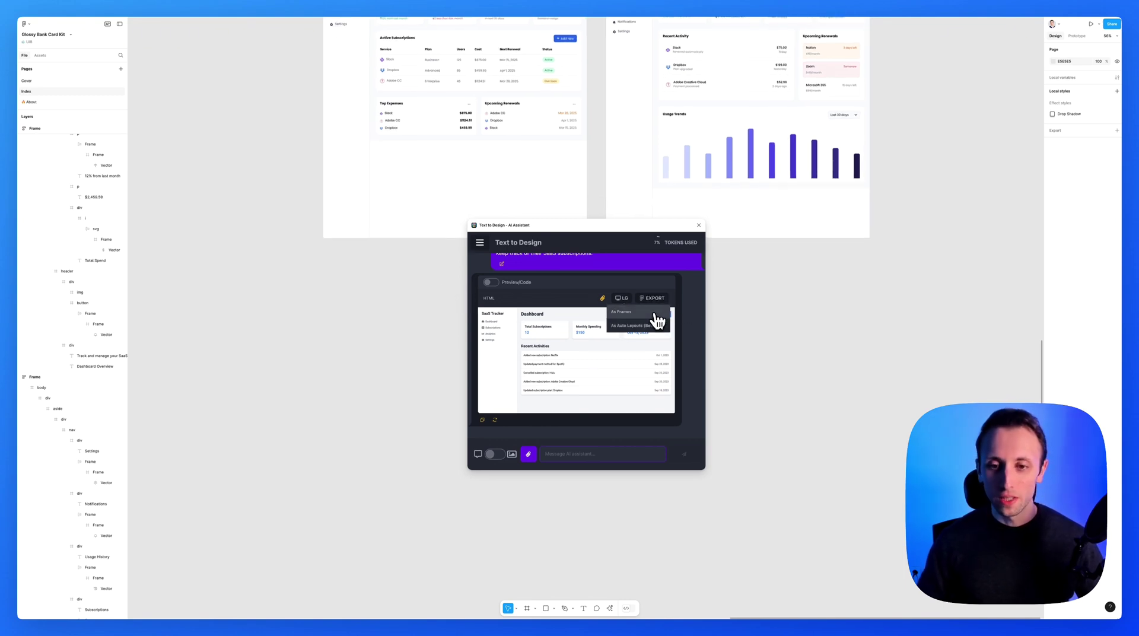
{"action": "left_click", "coordinate": [653, 312]}
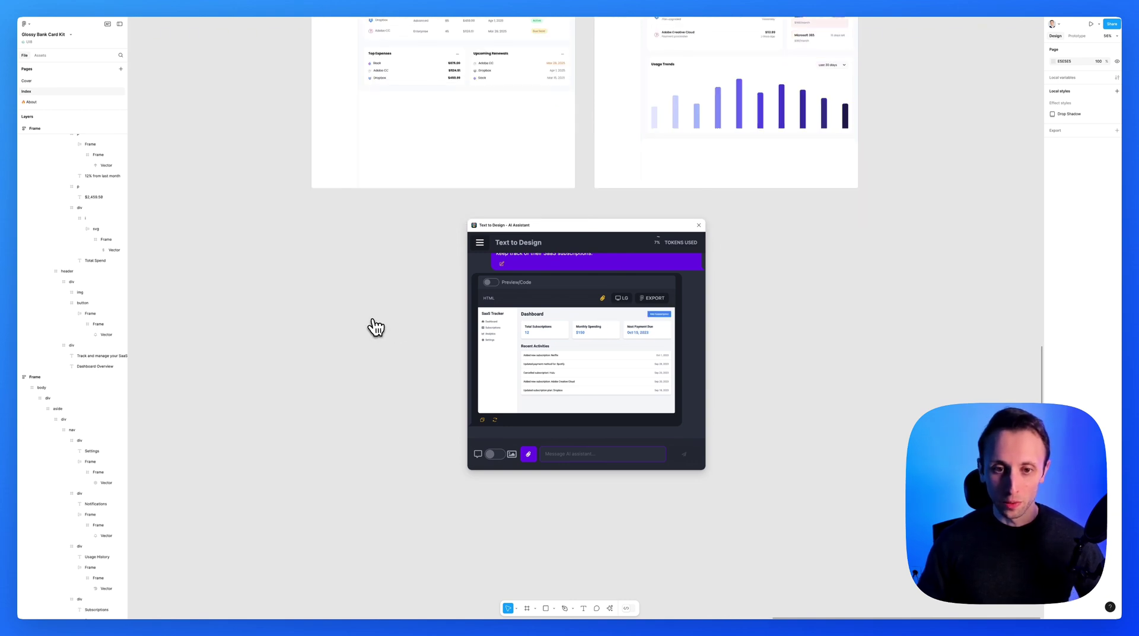
{"action": "left_click", "coordinate": [656, 299]}
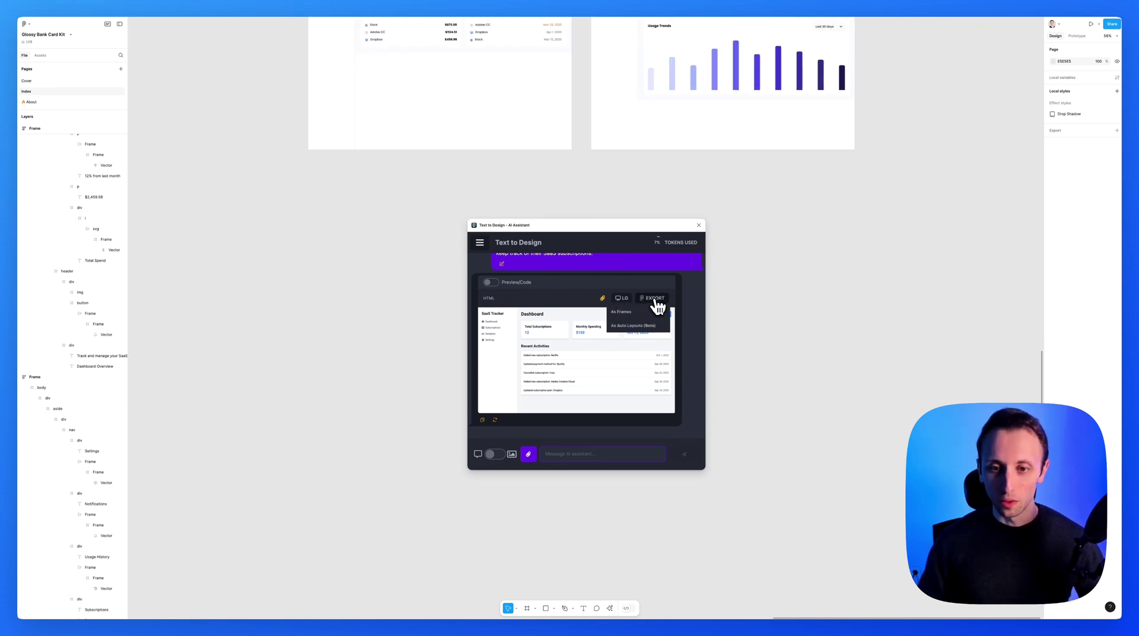
{"action": "left_click", "coordinate": [646, 312]}
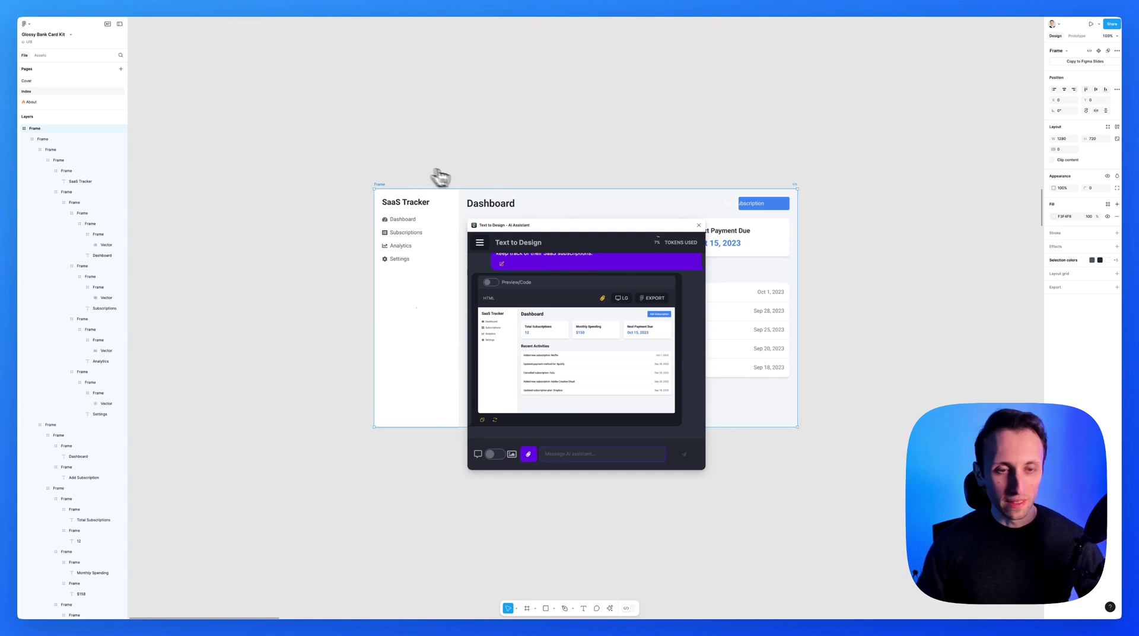
Step: Move the assistant off the new 1280×720 frame, zoom out, and close the plugin
{"action": "left_click_drag", "start_coordinate": [483, 224], "coordinate": [852, 254]}
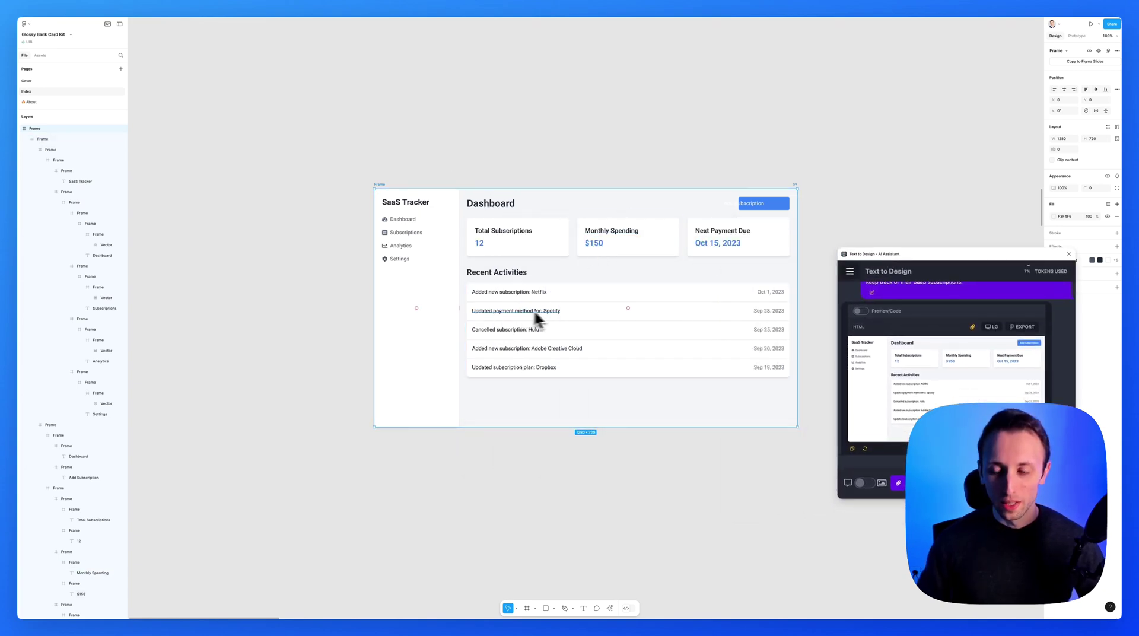
{"action": "scroll", "coordinate": [554, 283], "scroll_direction": "down", "scroll_amount": 3}
{"action": "scroll", "coordinate": [554, 283], "scroll_direction": "down", "scroll_amount": 5}
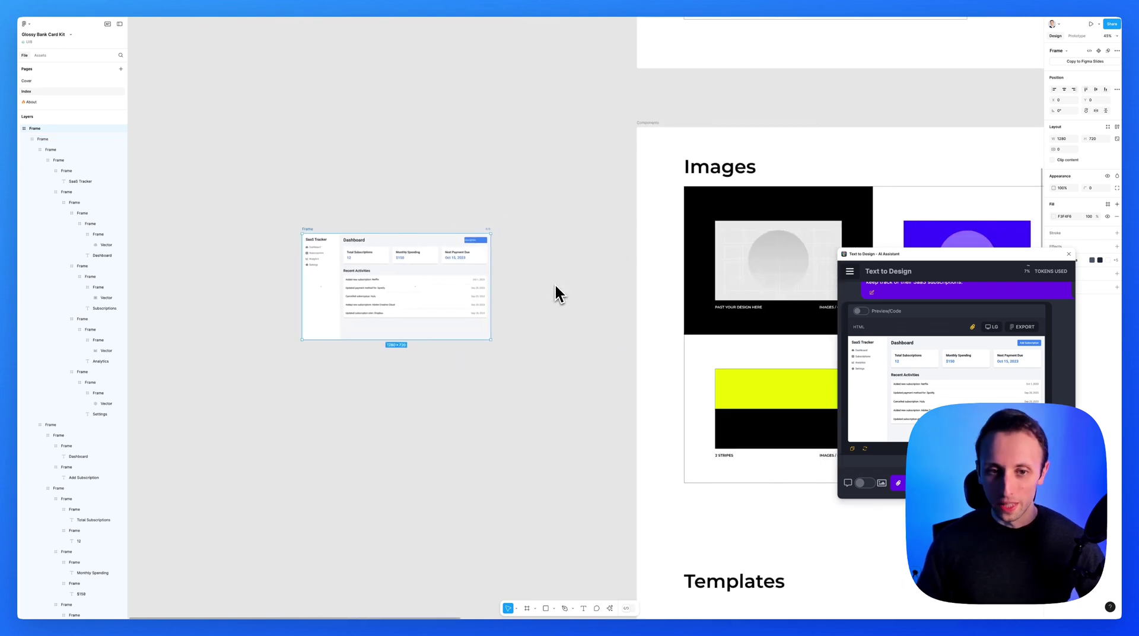
{"action": "left_click", "coordinate": [1069, 254]}
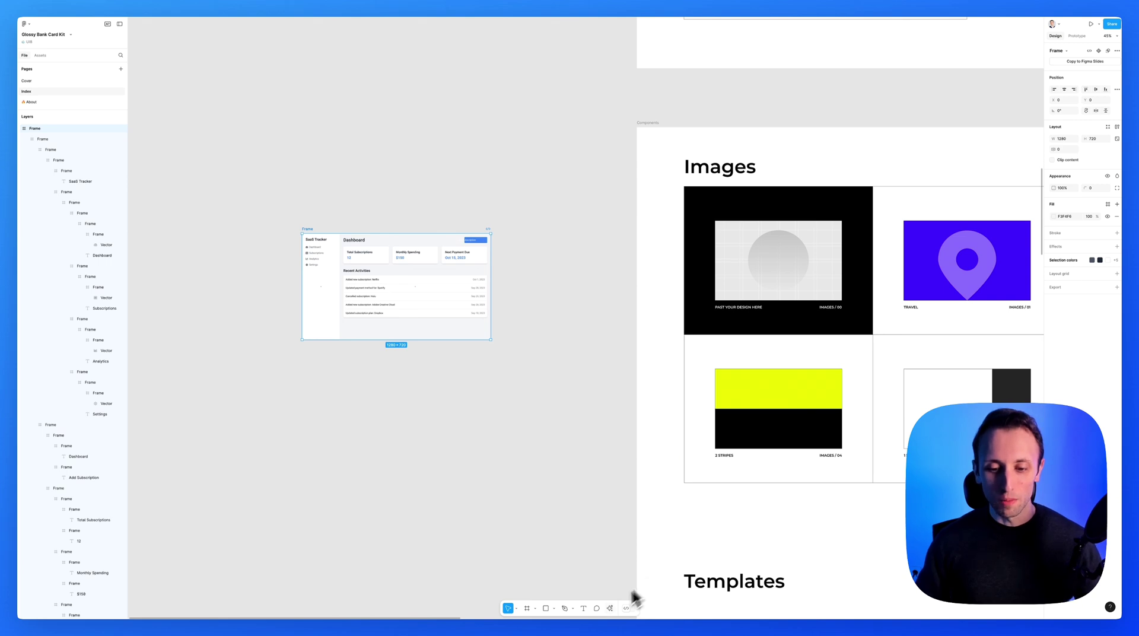
Step: Launch Codia AI Design: Screenshot to Editable Figma Design from Plugins & widgets
{"action": "left_click", "coordinate": [610, 609]}
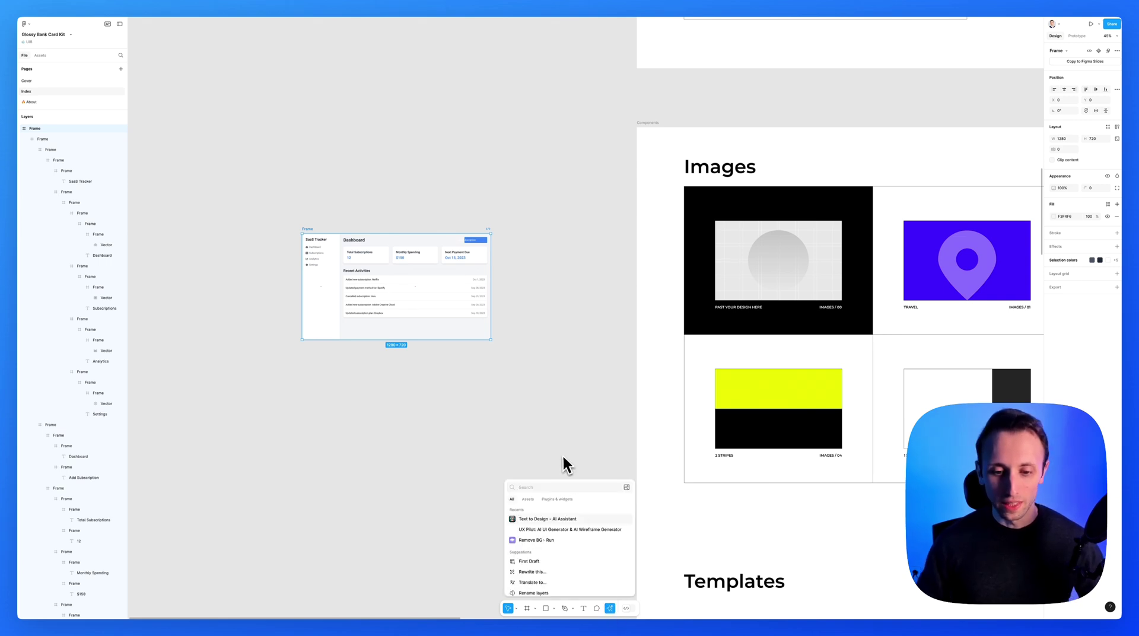
{"action": "left_click", "coordinate": [555, 499]}
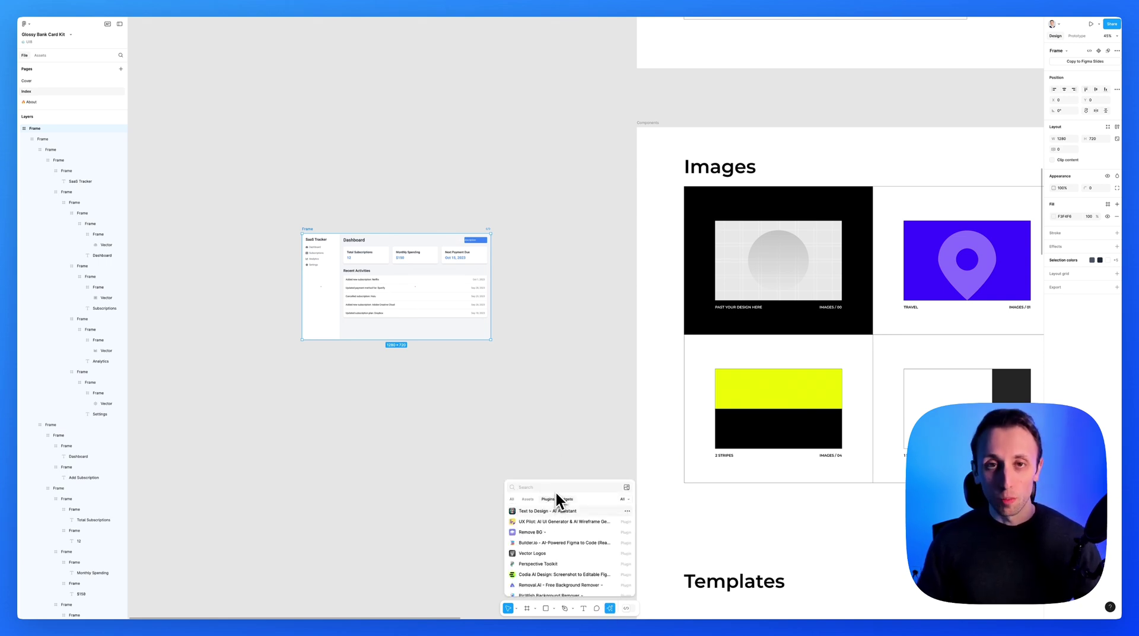
{"action": "left_click", "coordinate": [553, 577]}
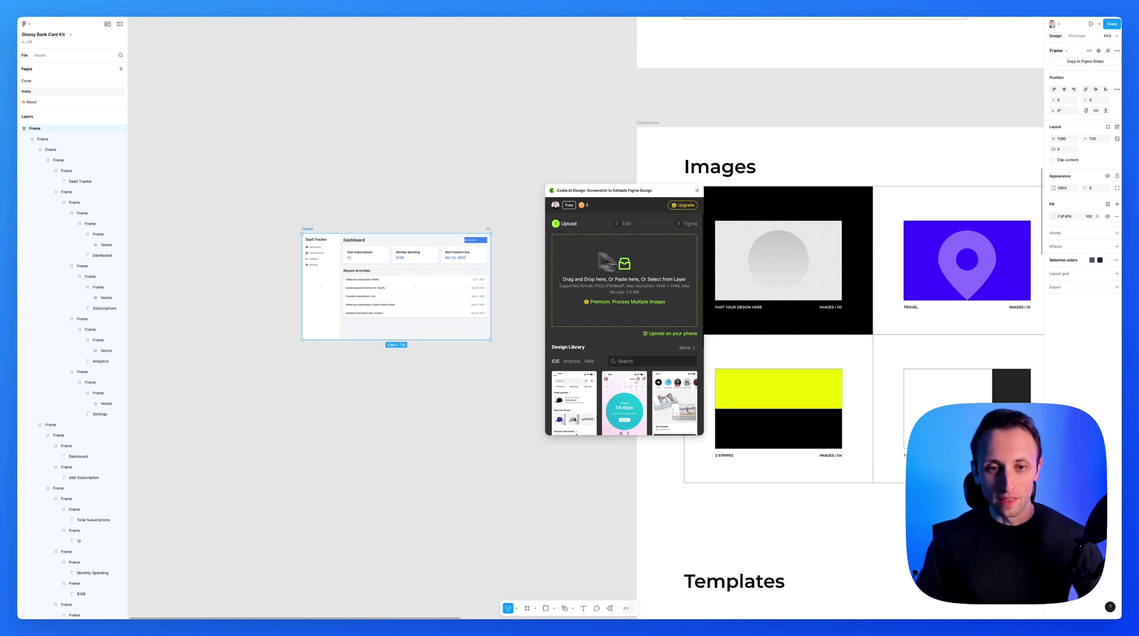
Step: Move the Codia window off the SaaS Tracker dashboard frame
{"action": "scroll", "coordinate": [412, 253], "scroll_direction": "right", "scroll_amount": 8}
{"action": "scroll", "coordinate": [413, 255], "scroll_direction": "left", "scroll_amount": 9}
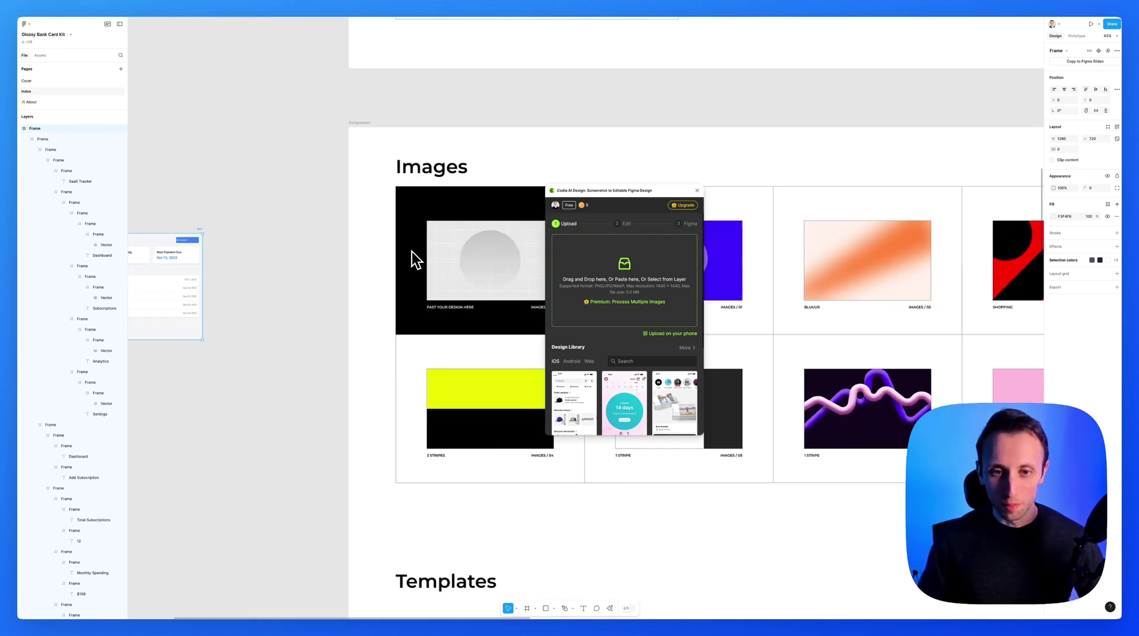
{"action": "left_click_drag", "start_coordinate": [401, 255], "coordinate": [401, 437]}
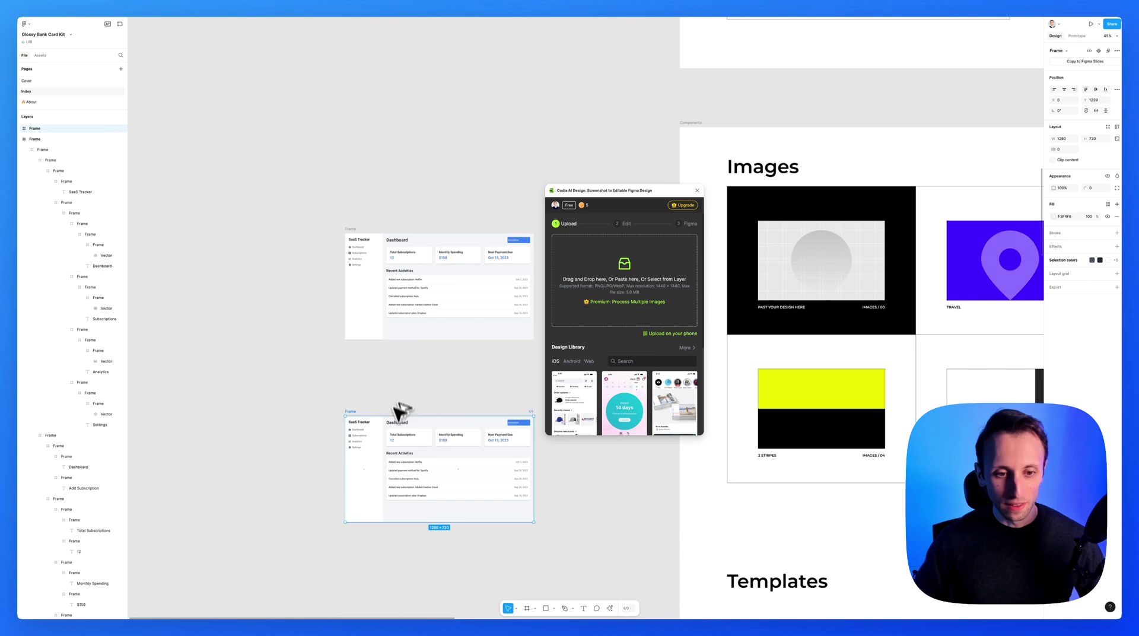
{"action": "scroll", "coordinate": [401, 415], "scroll_direction": "down", "scroll_amount": 3}
{"action": "scroll", "coordinate": [447, 349], "scroll_direction": "up", "scroll_amount": 5}
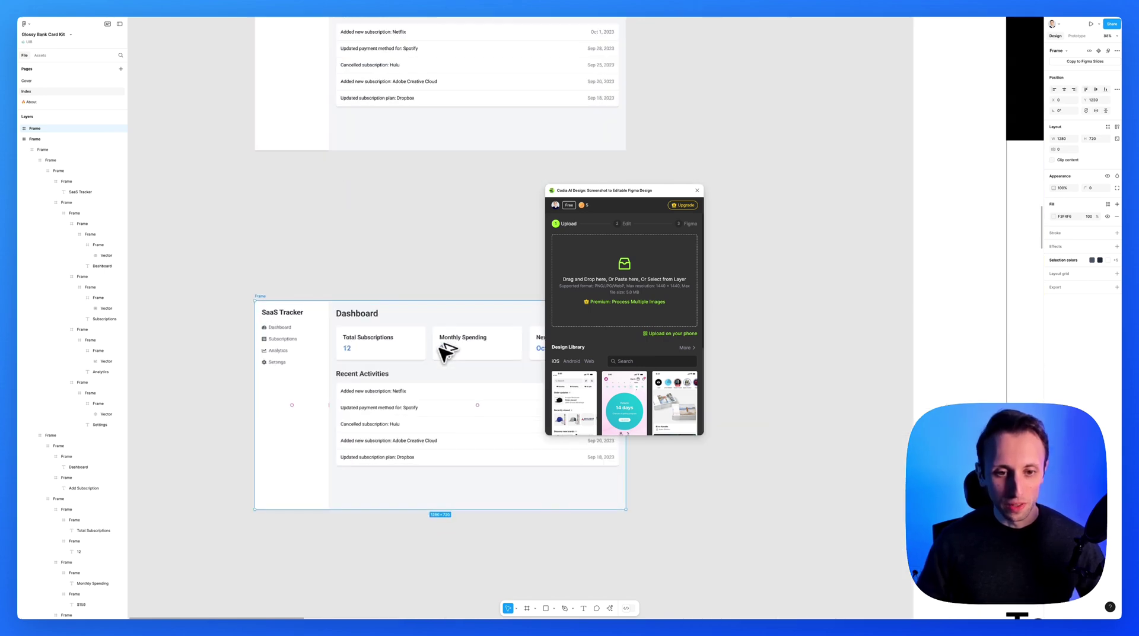
{"action": "left_click_drag", "start_coordinate": [652, 193], "coordinate": [796, 197]}
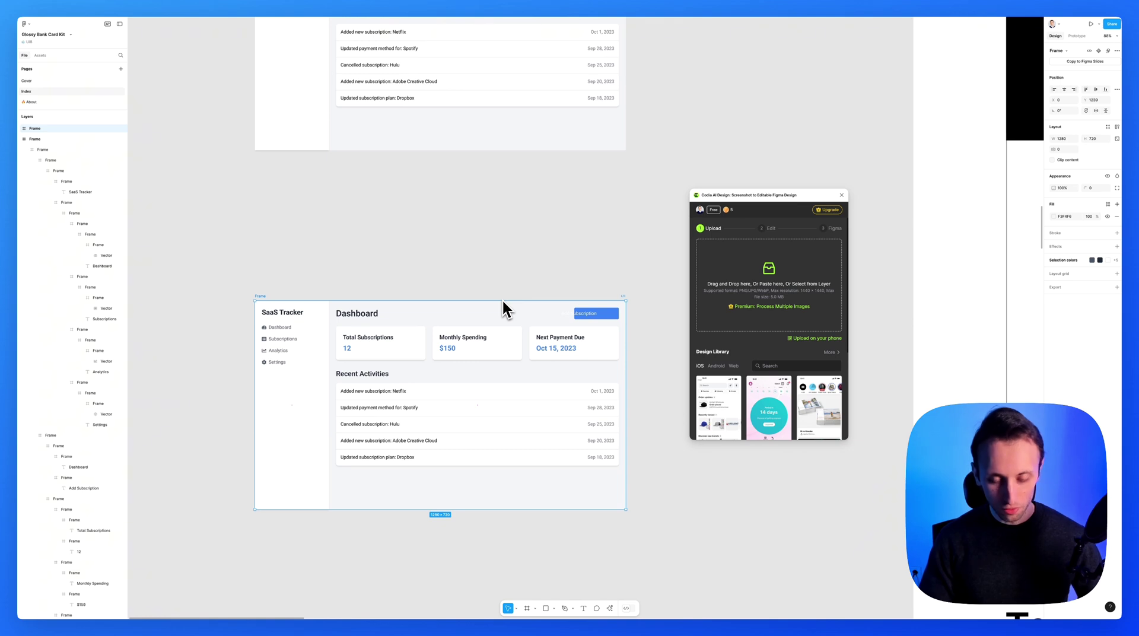
Step: Copy the dashboard frame as PNG, paste it into Codia, and dismiss the upgrade offer
{"action": "key", "text": "shift+super+c"}
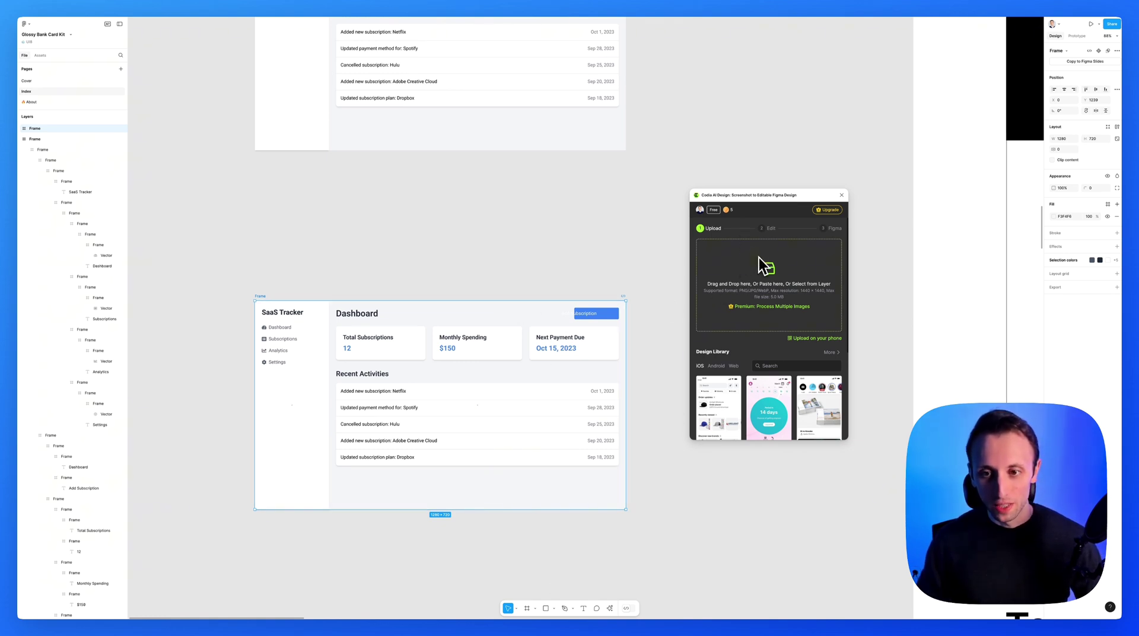
{"action": "key", "text": "super+v"}
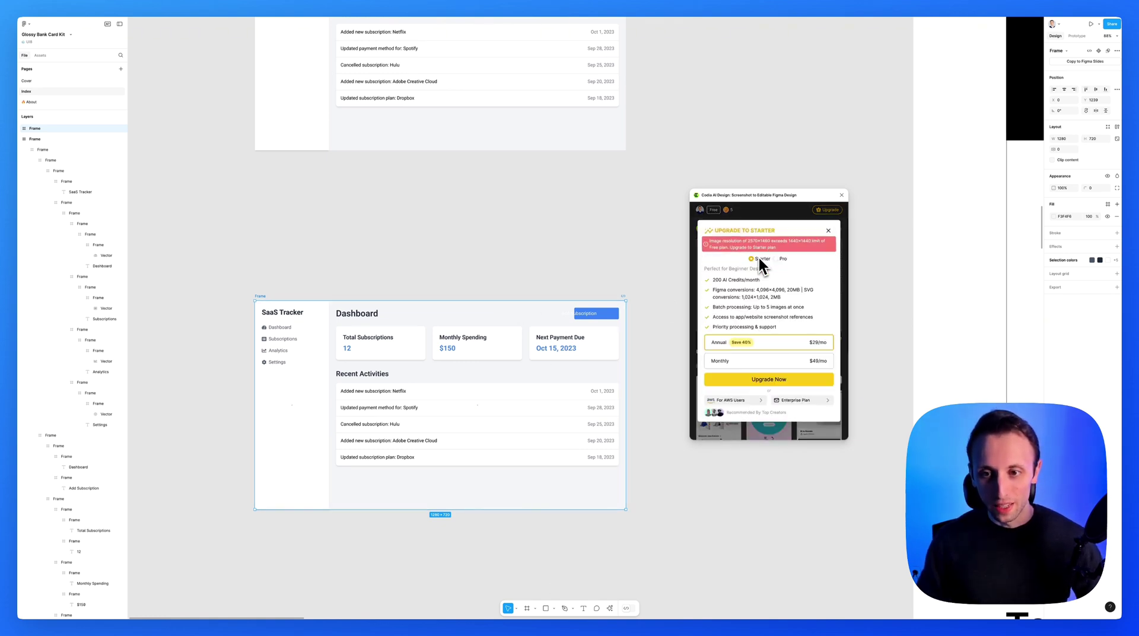
{"action": "left_click", "coordinate": [829, 231]}
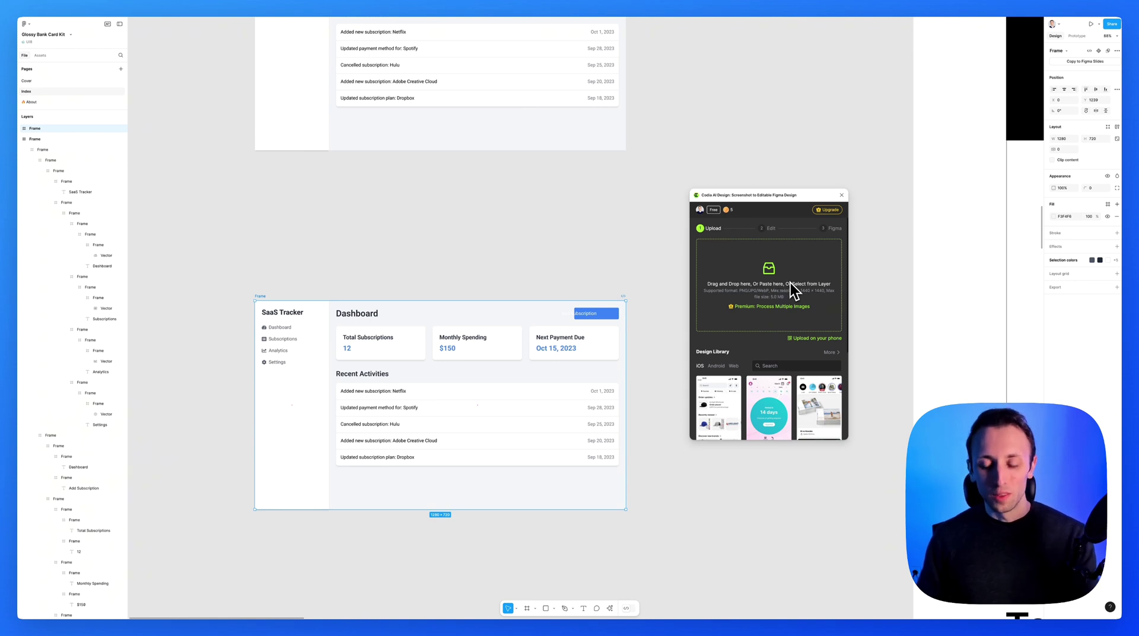
{"action": "scroll", "coordinate": [790, 282], "scroll_direction": "down", "scroll_amount": 3}
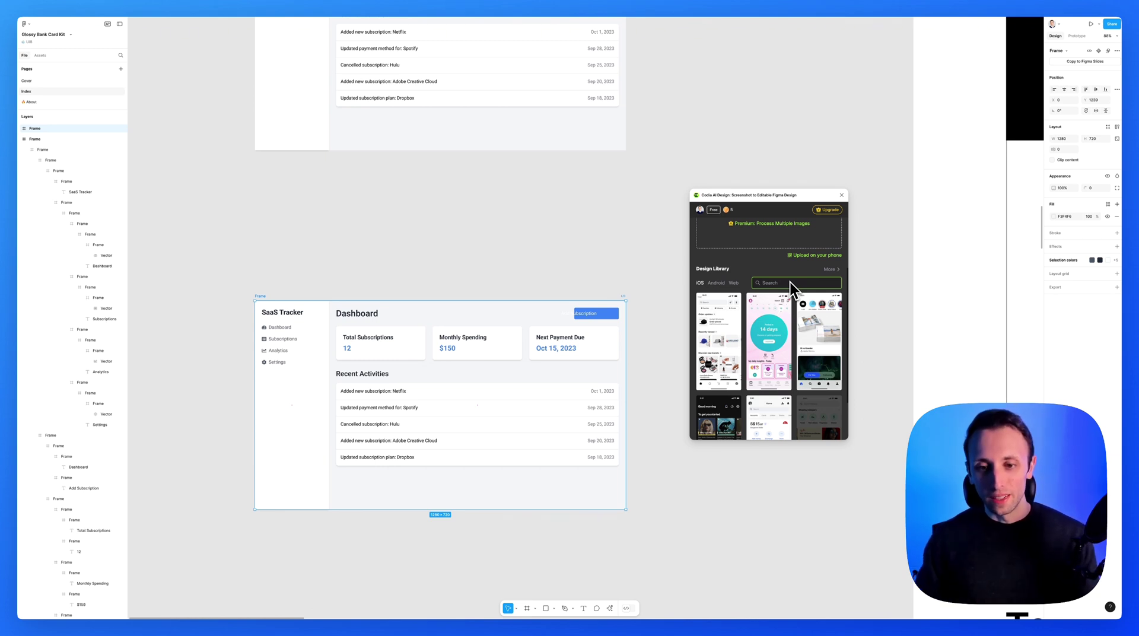
{"action": "scroll", "coordinate": [790, 283], "scroll_direction": "up", "scroll_amount": 3}
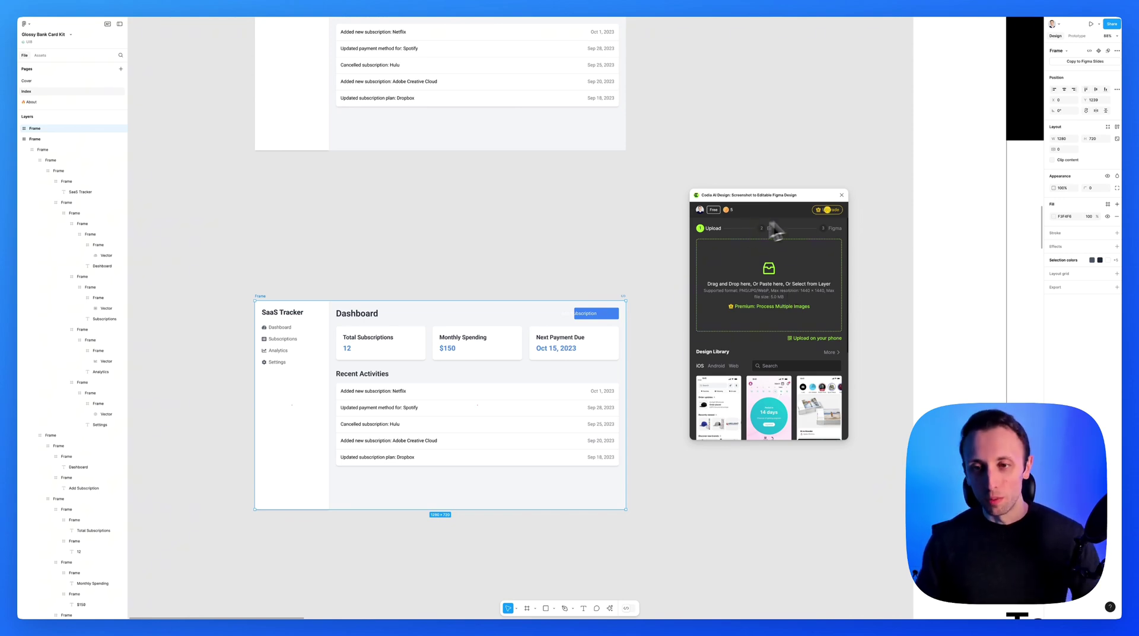
Step: Close Codia and launch the Builder.io Figma-to-code plugin
{"action": "left_click", "coordinate": [841, 195]}
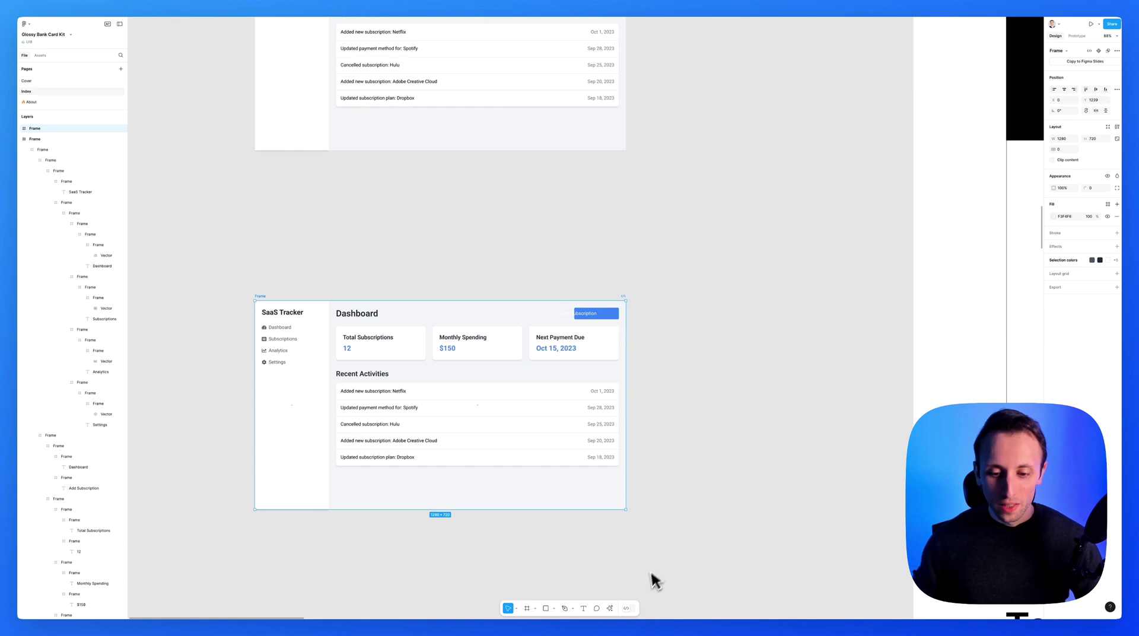
{"action": "left_click", "coordinate": [610, 609]}
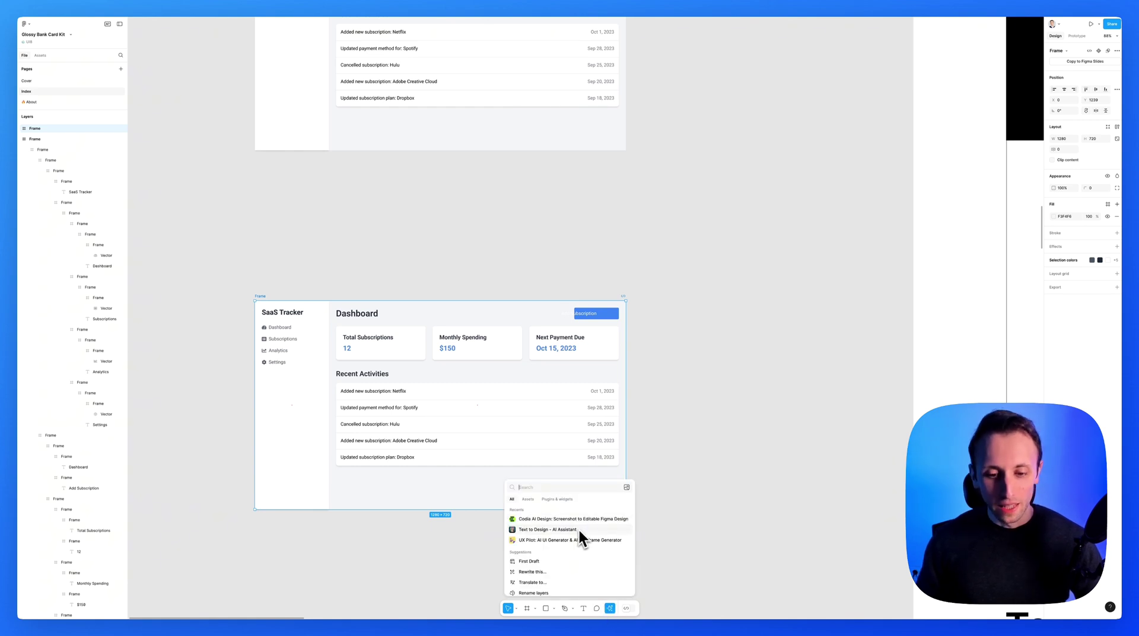
{"action": "left_click", "coordinate": [560, 496]}
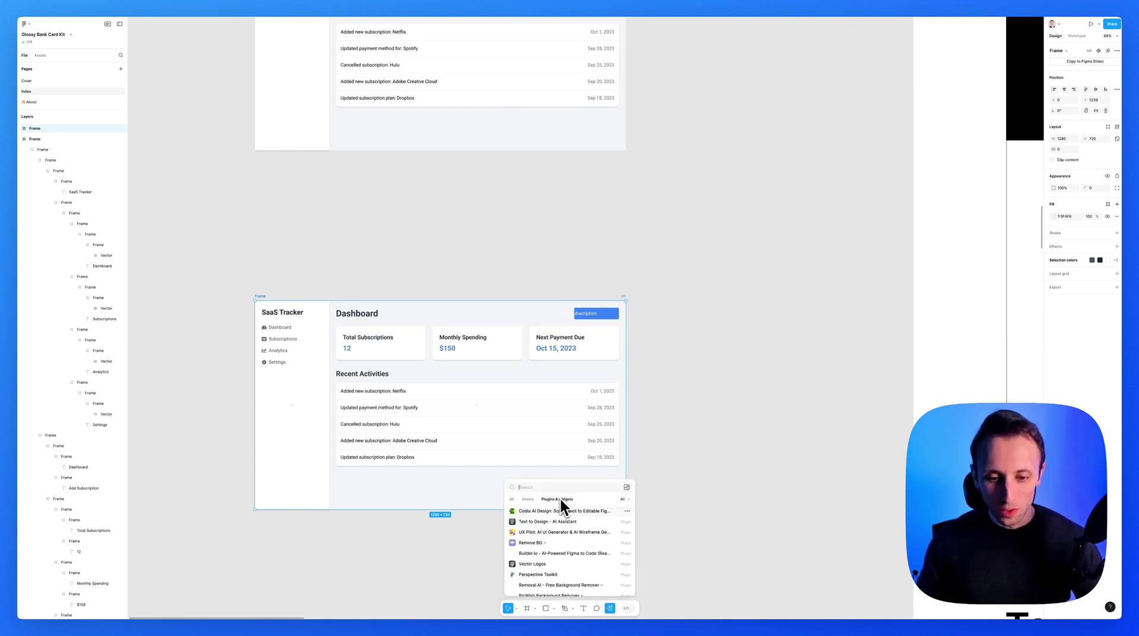
{"action": "left_click", "coordinate": [555, 556]}
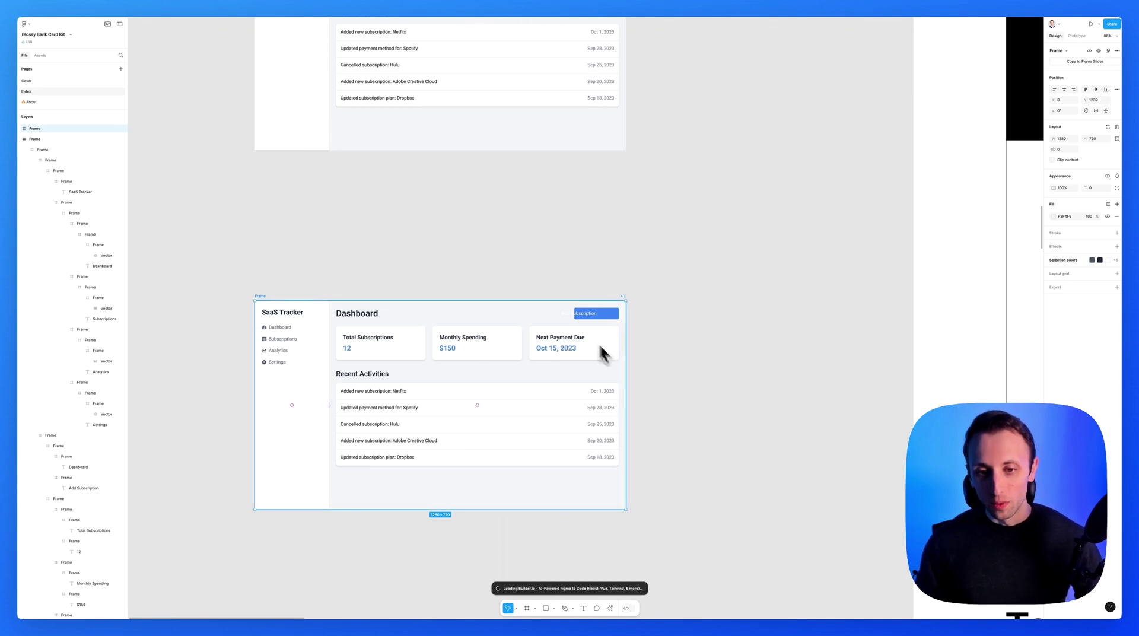
Step: Place the Builder.io panel beside the dashboard frame and export the design to code
{"action": "scroll", "coordinate": [535, 300], "scroll_direction": "down", "scroll_amount": 5}
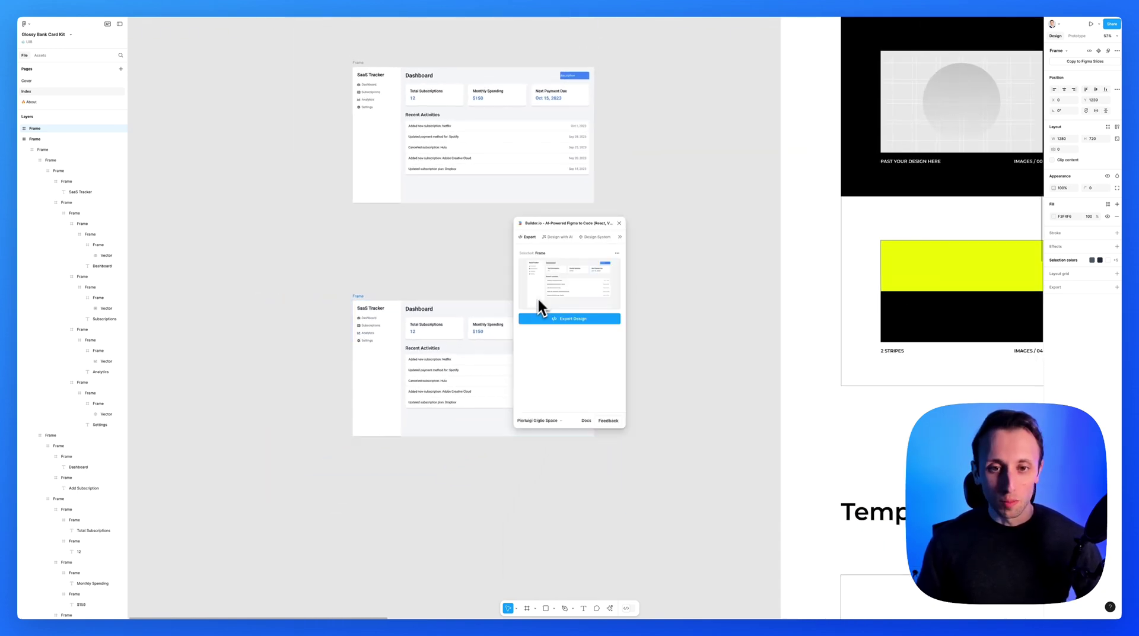
{"action": "left_click_drag", "start_coordinate": [579, 225], "coordinate": [697, 278]}
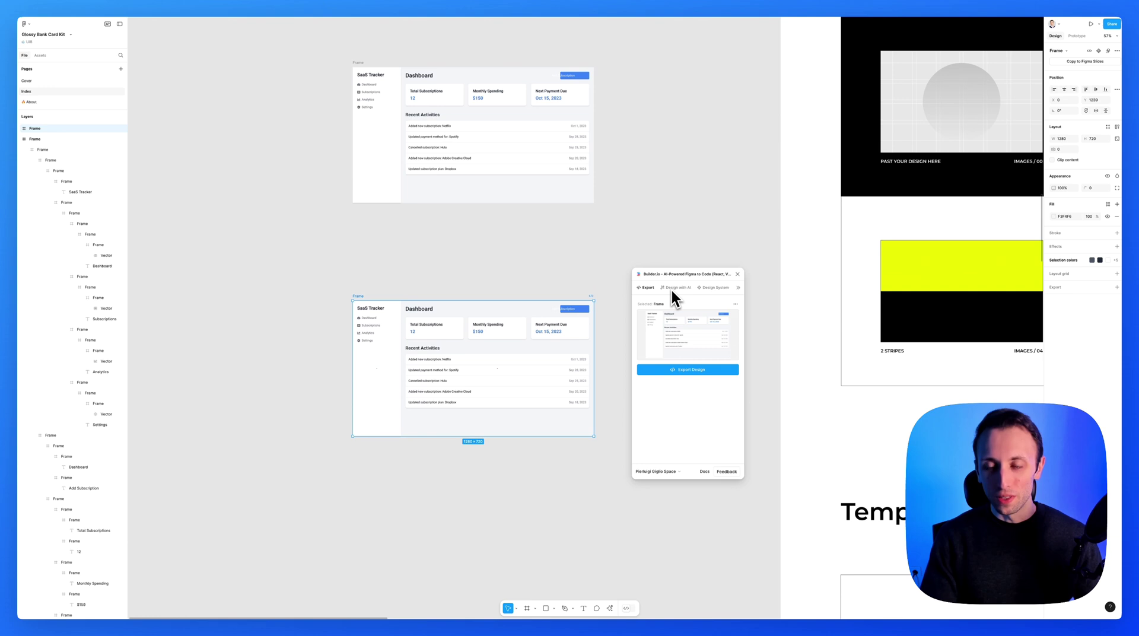
{"action": "scroll", "coordinate": [622, 283], "scroll_direction": "up", "scroll_amount": 2}
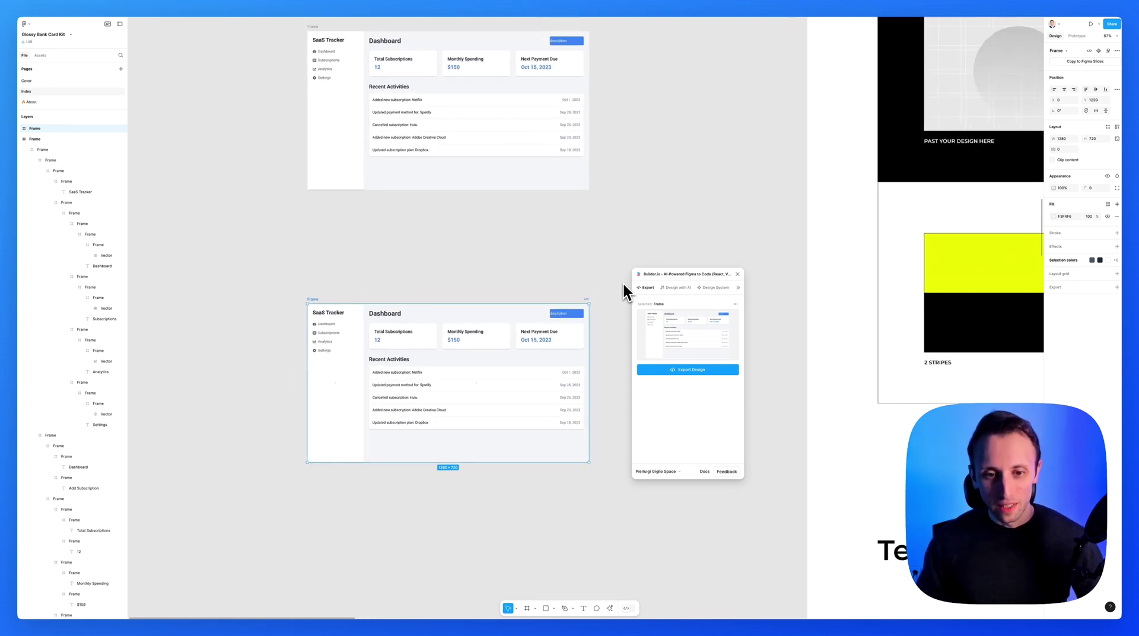
{"action": "scroll", "coordinate": [614, 286], "scroll_direction": "down", "scroll_amount": 2}
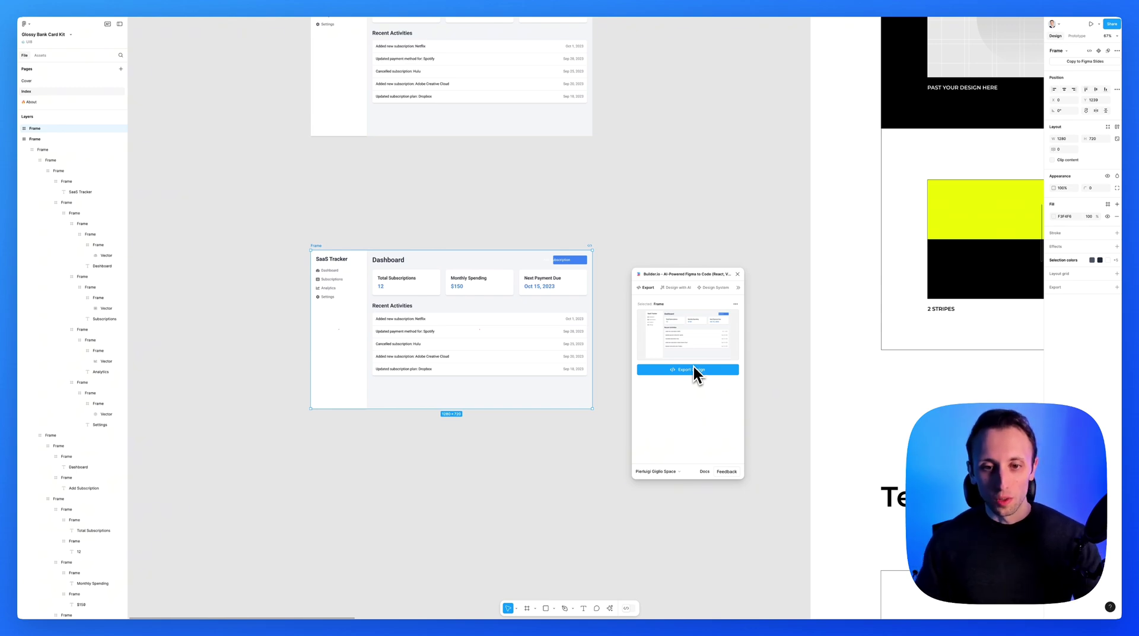
{"action": "left_click", "coordinate": [694, 369]}
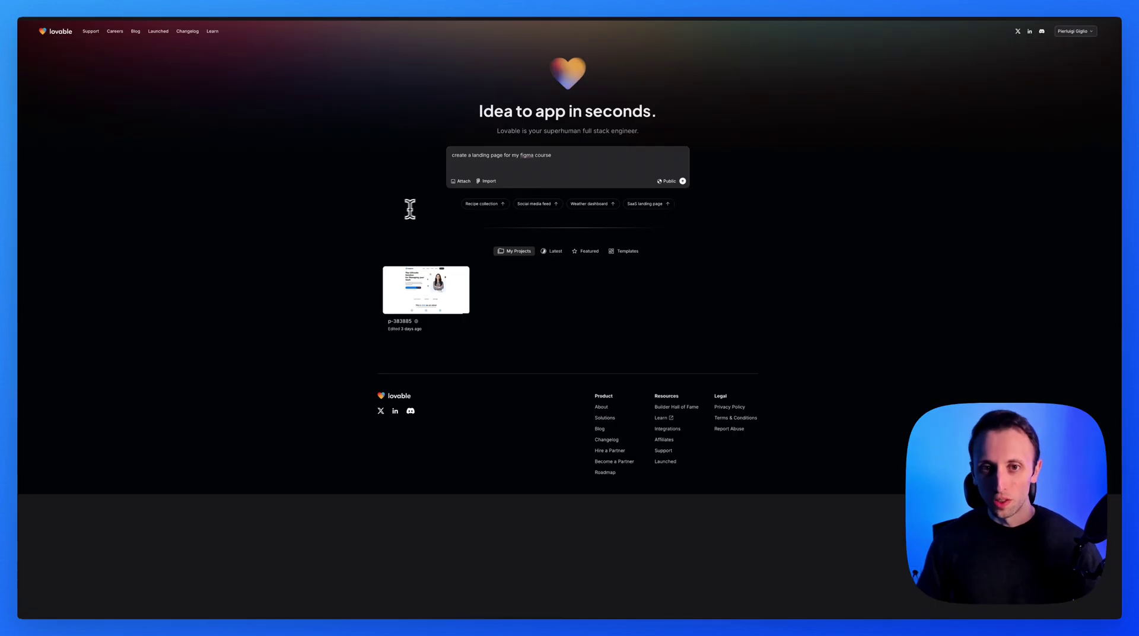
Step: Open the p-383885 project and scroll through its 'Ultimate Solution' landing-page preview
{"action": "left_click", "coordinate": [426, 303]}
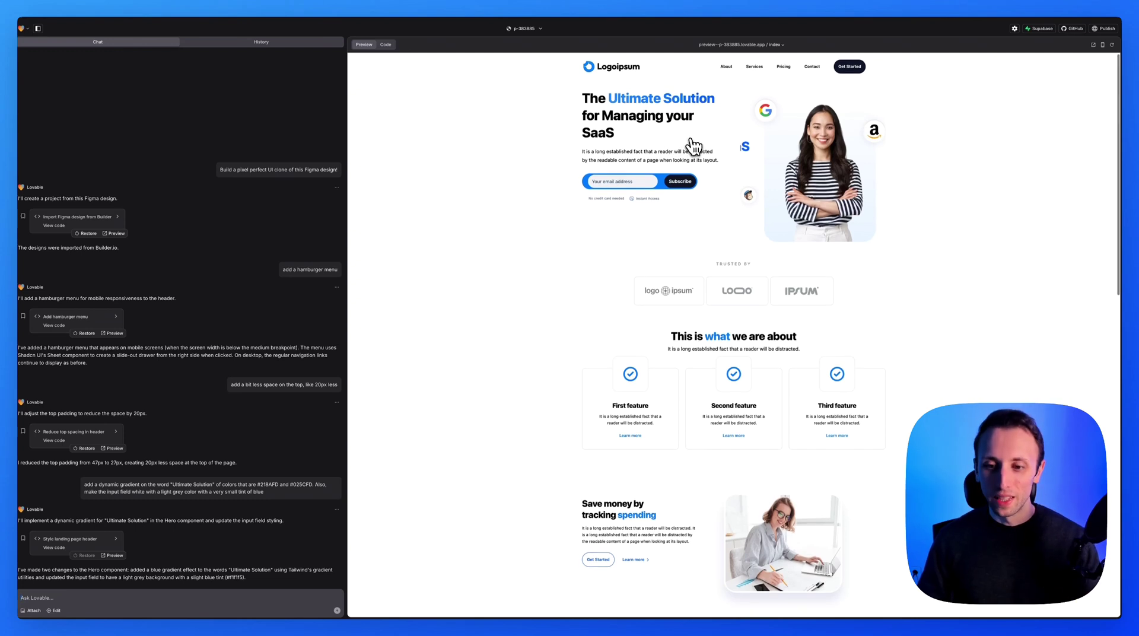
{"action": "scroll", "coordinate": [693, 145], "scroll_direction": "down", "scroll_amount": 3}
{"action": "scroll", "coordinate": [693, 146], "scroll_direction": "down", "scroll_amount": 5}
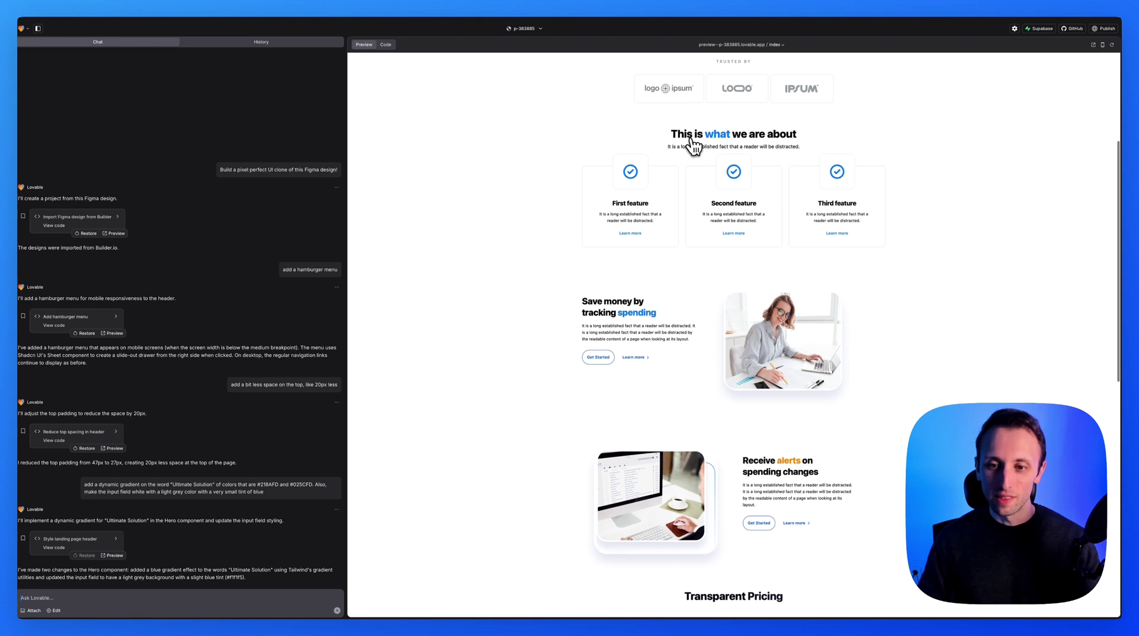
{"action": "scroll", "coordinate": [693, 146], "scroll_direction": "up", "scroll_amount": 8}
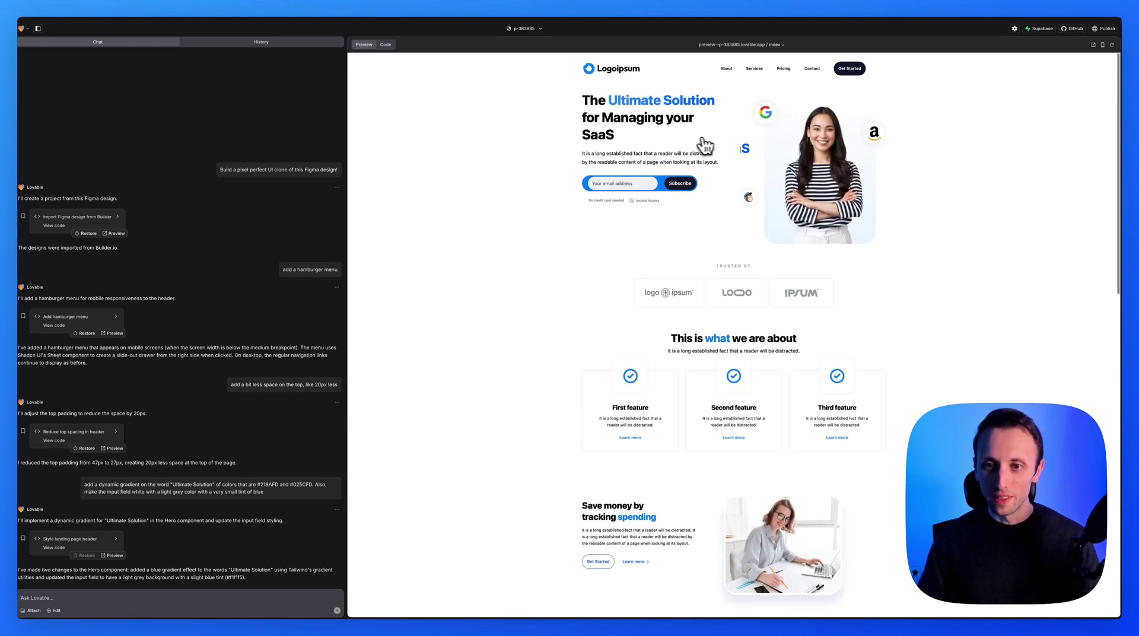
{"action": "scroll", "coordinate": [722, 150], "scroll_direction": "down", "scroll_amount": 1}
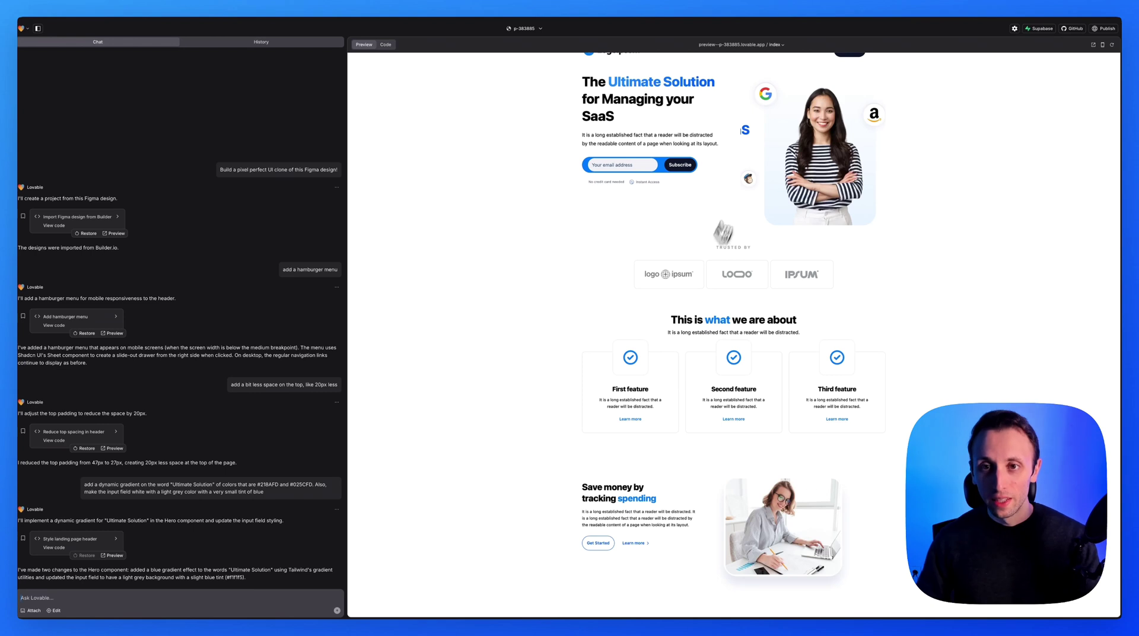
{"action": "scroll", "coordinate": [722, 231], "scroll_direction": "up", "scroll_amount": 1}
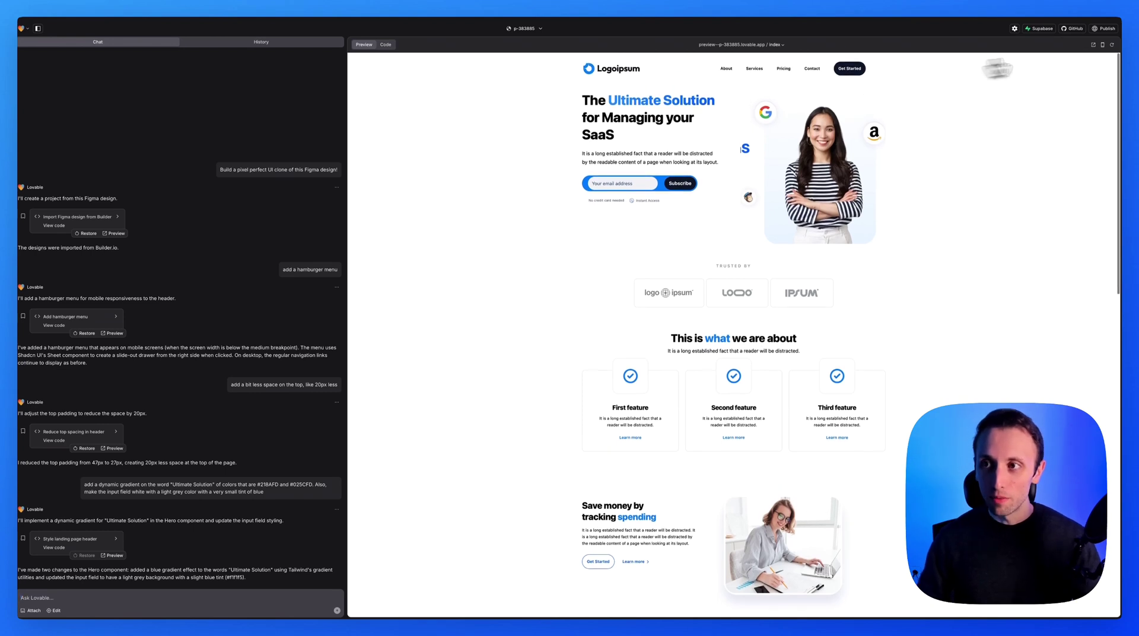
Step: Switch the preview to mobile width and scroll down the landing page
{"action": "left_click", "coordinate": [1103, 47]}
{"action": "scroll", "coordinate": [718, 204], "scroll_direction": "down", "scroll_amount": 5}
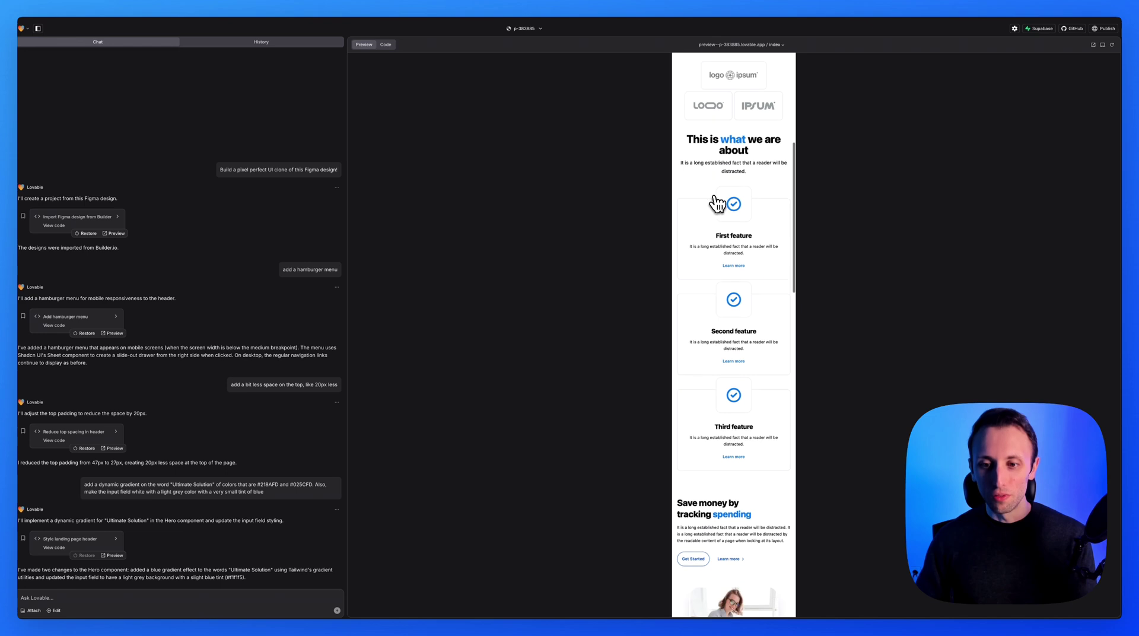
{"action": "scroll", "coordinate": [718, 203], "scroll_direction": "down", "scroll_amount": 10}
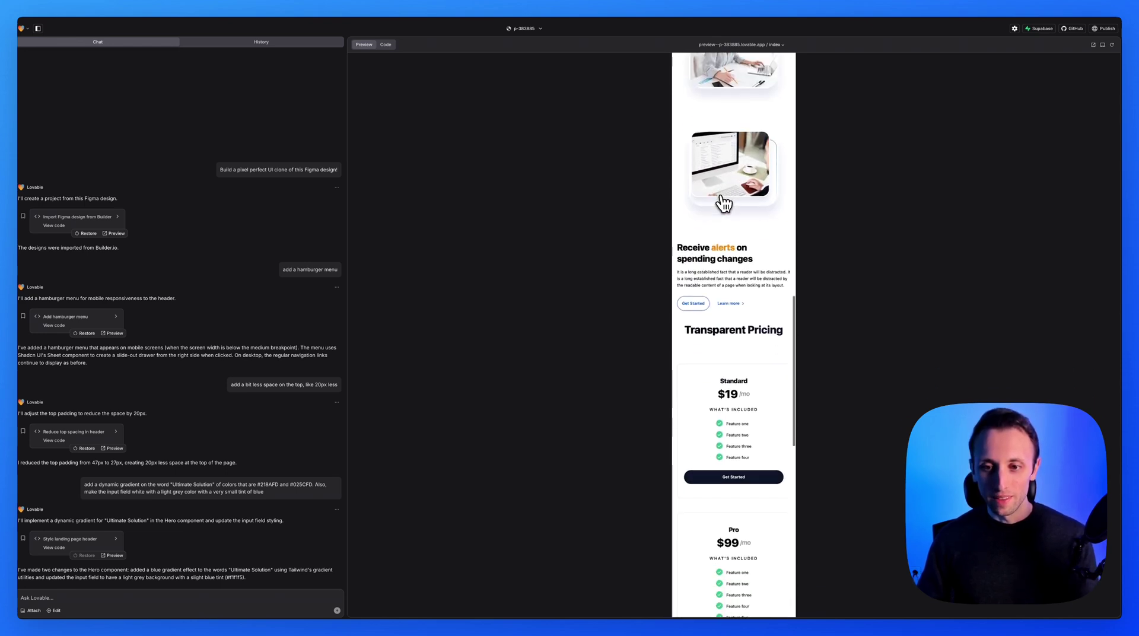
{"action": "scroll", "coordinate": [724, 204], "scroll_direction": "down", "scroll_amount": 6}
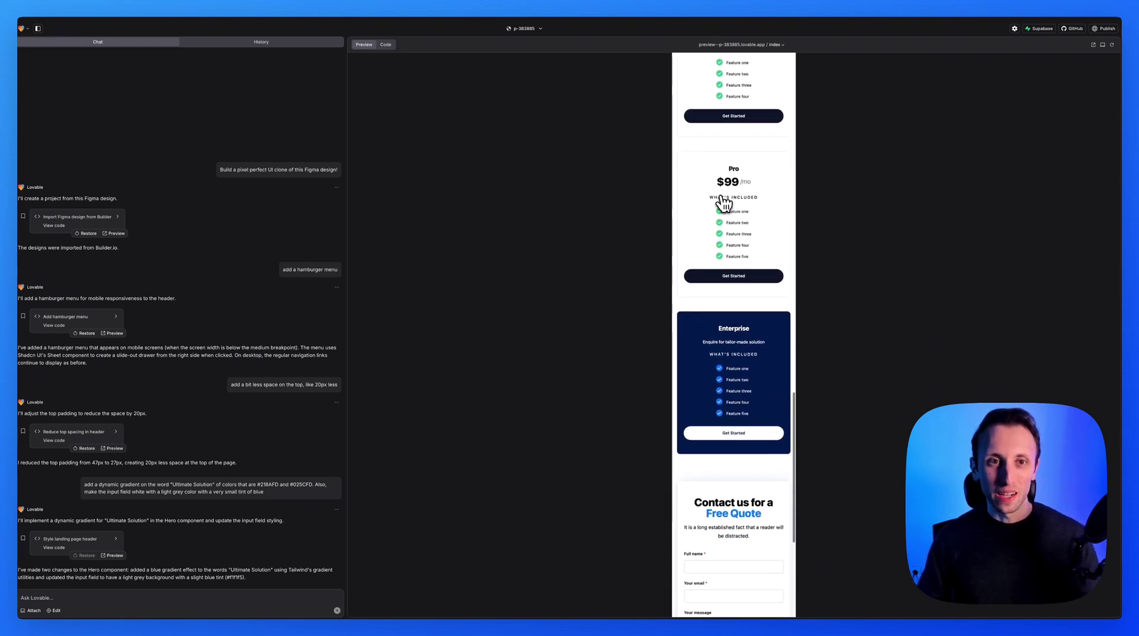
{"action": "scroll", "coordinate": [727, 202], "scroll_direction": "down", "scroll_amount": 4}
Step: View components.json in the Code view, then return to Preview and scroll it
{"action": "left_click", "coordinate": [386, 45]}
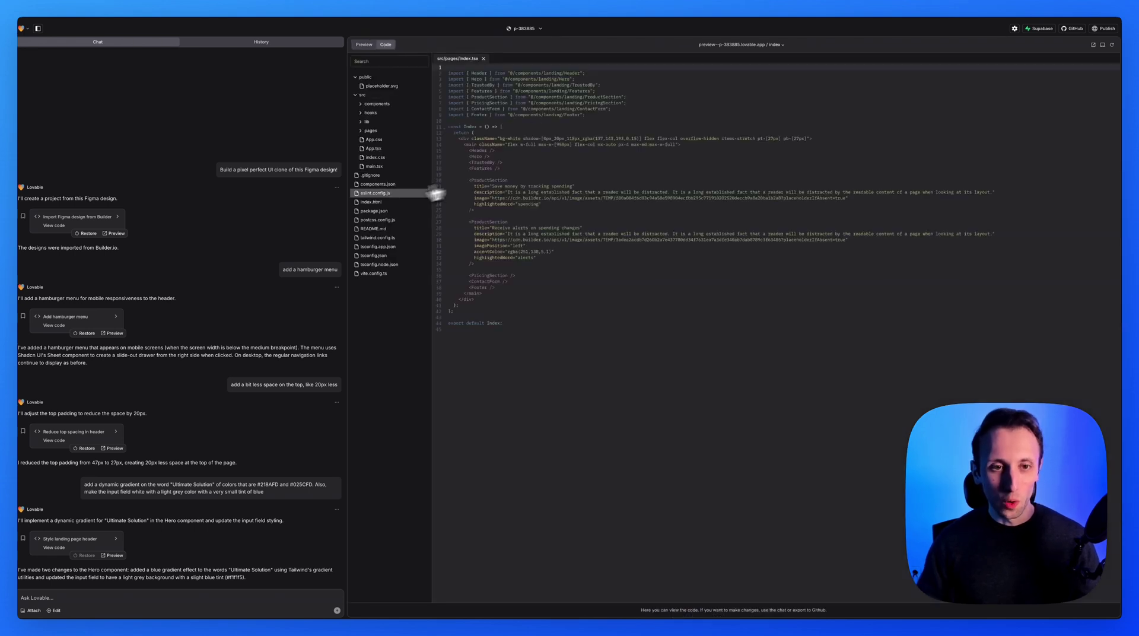
{"action": "left_click", "coordinate": [372, 185]}
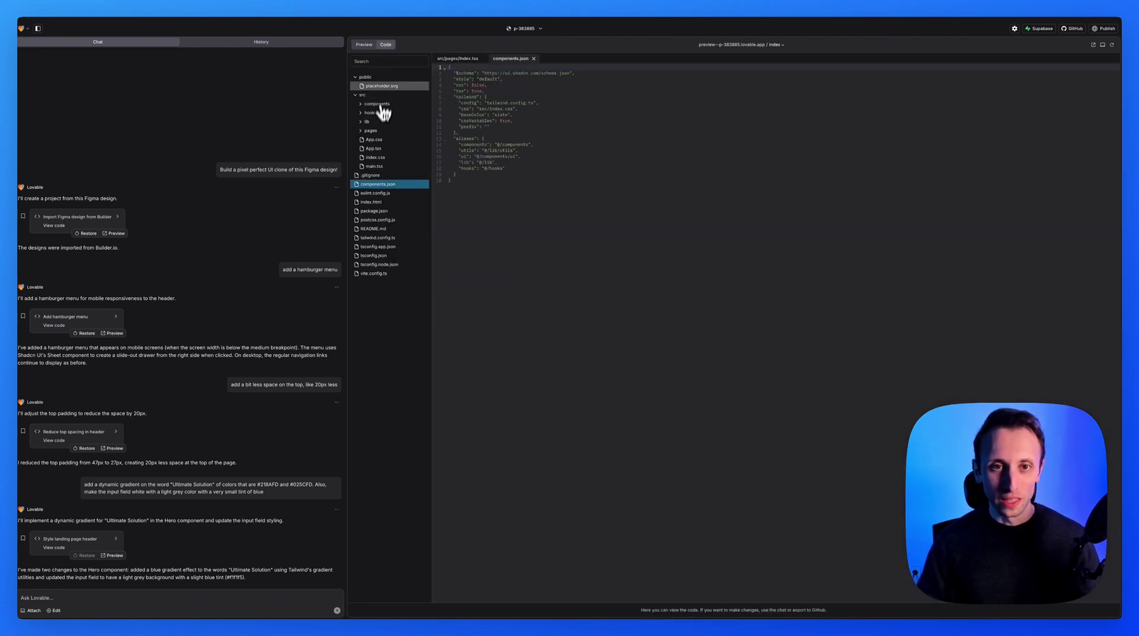
{"action": "left_click", "coordinate": [363, 45]}
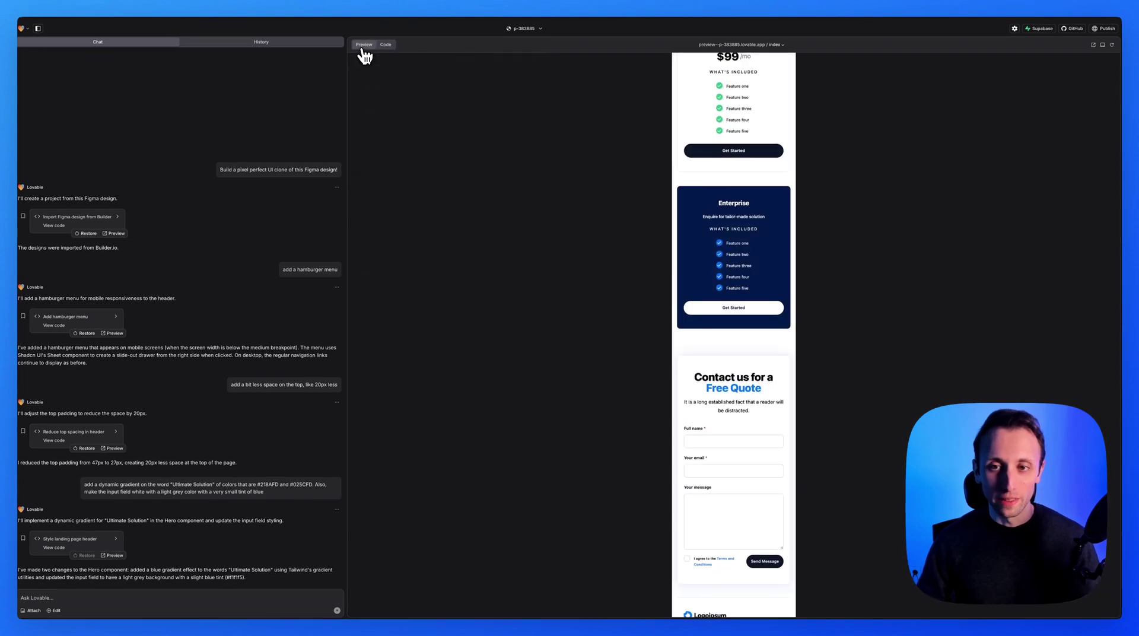
{"action": "scroll", "coordinate": [718, 169], "scroll_direction": "down", "scroll_amount": 2}
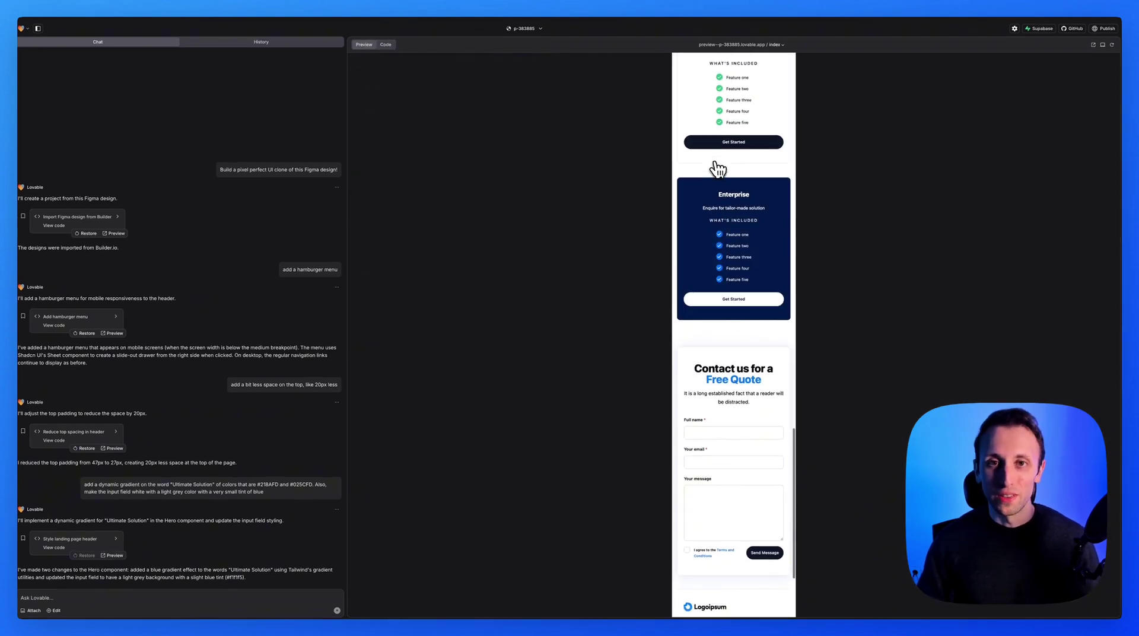
{"action": "scroll", "coordinate": [718, 169], "scroll_direction": "down", "scroll_amount": 4}
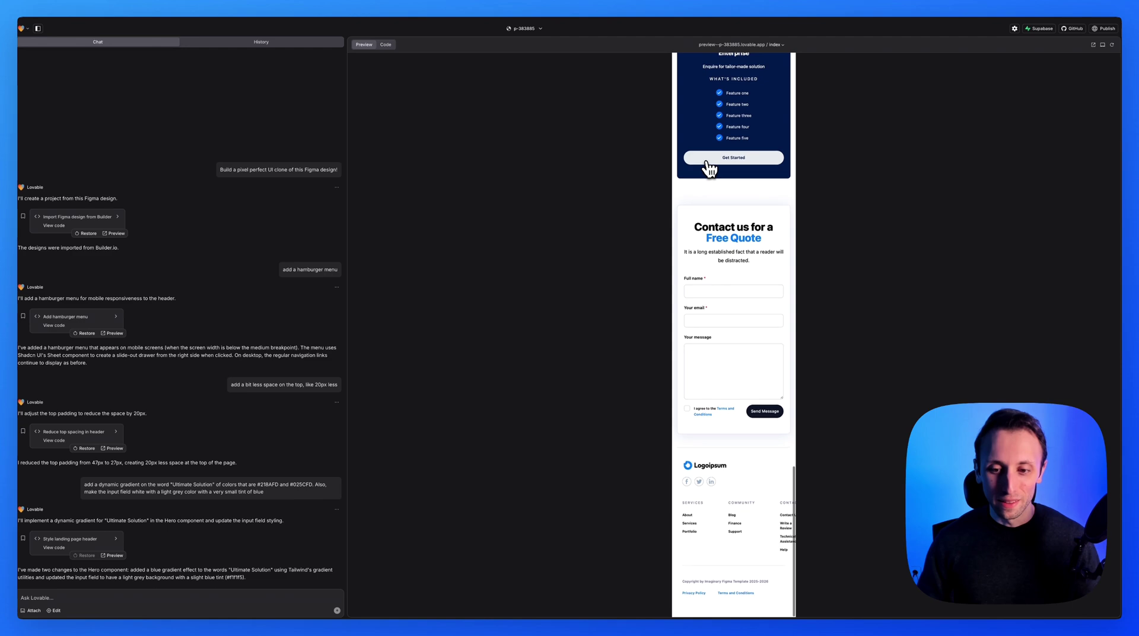
{"action": "scroll", "coordinate": [712, 169], "scroll_direction": "up", "scroll_amount": 10}
{"action": "scroll", "coordinate": [707, 169], "scroll_direction": "up", "scroll_amount": 15}
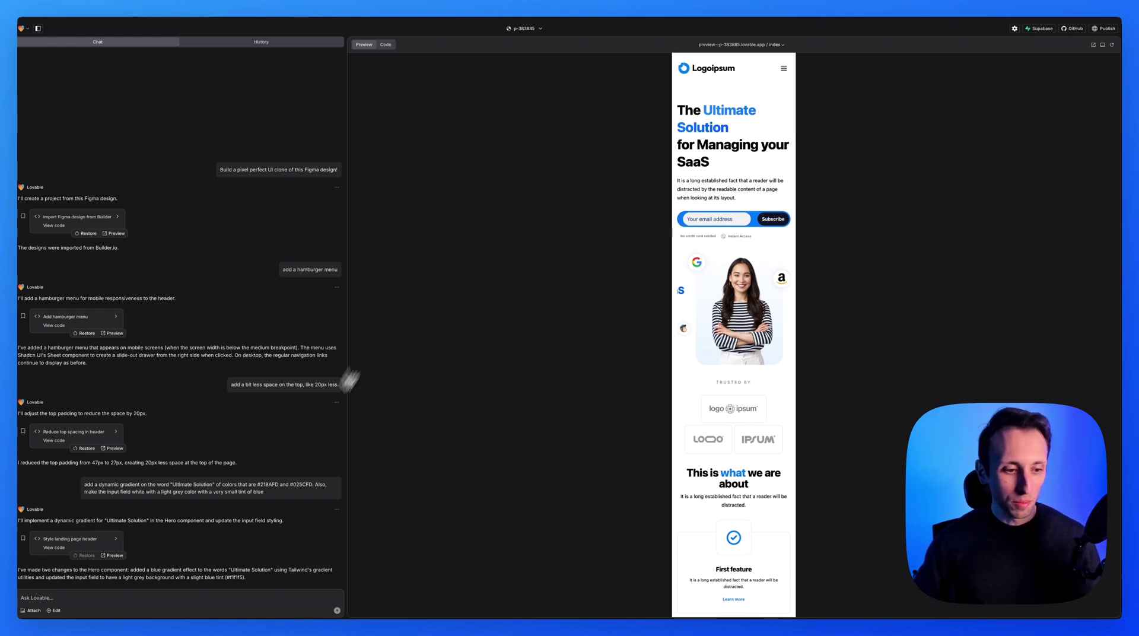
Step: Attach a screenshot of the email Subscribe form and ask Lovable to make its background white
{"action": "left_click", "coordinate": [116, 601]}
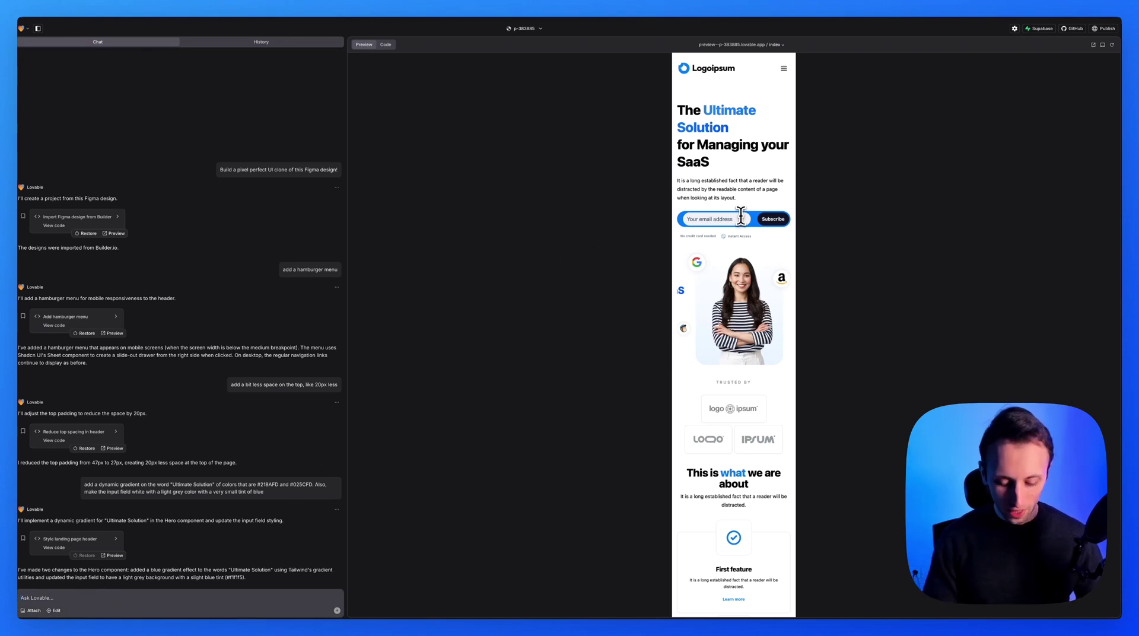
{"action": "key", "text": "super+shift+4"}
{"action": "left_click_drag", "start_coordinate": [675, 207], "coordinate": [791, 234]}
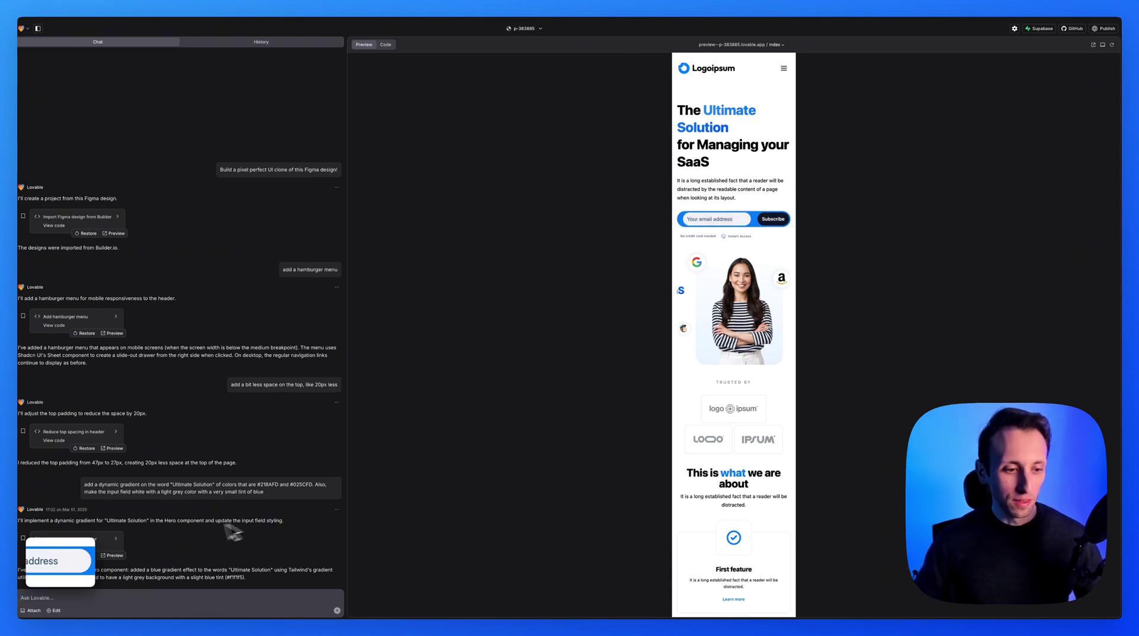
{"action": "mouse_move", "coordinate": [93, 574]}
{"action": "left_click_drag", "start_coordinate": [94, 573], "coordinate": [148, 605]}
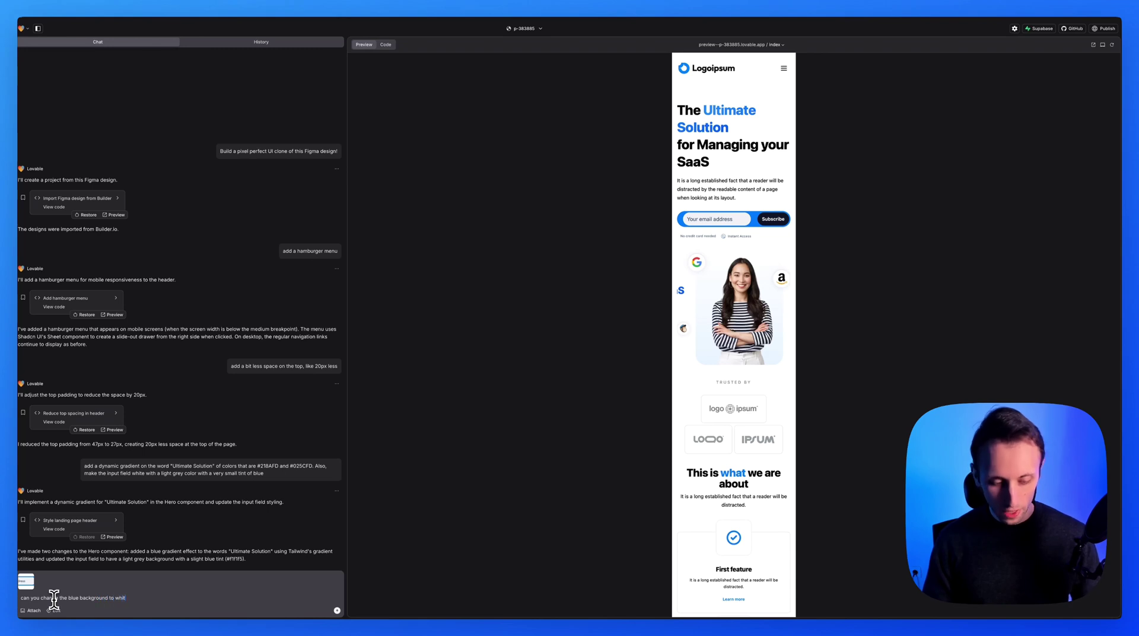
{"action": "key", "text": "Return"}
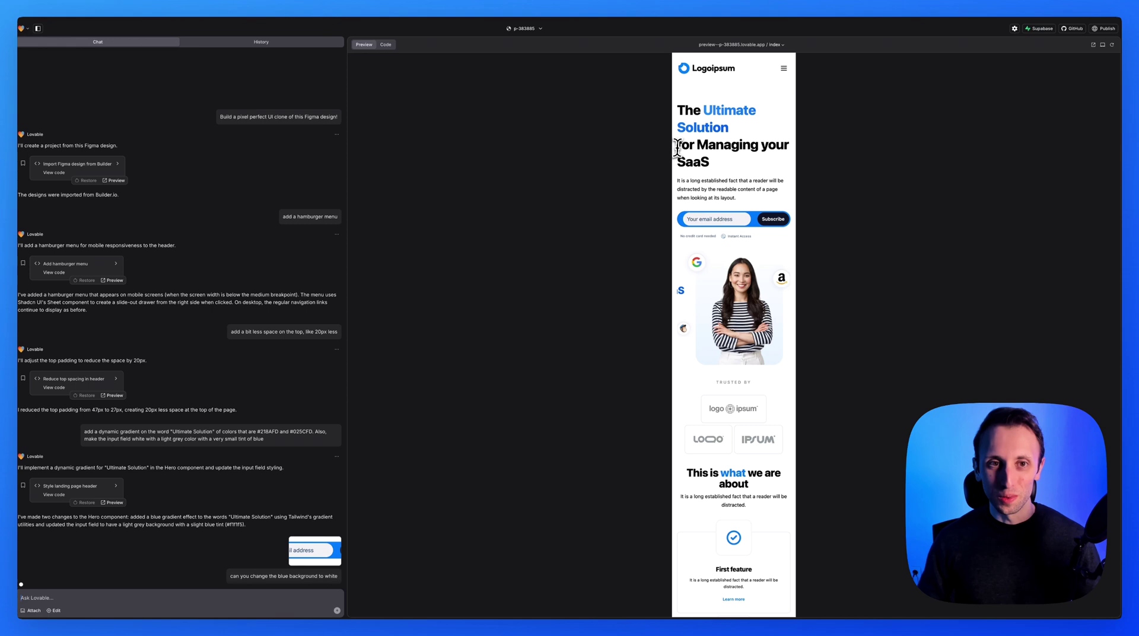
Step: Check the white-background form in the mobile and desktop previews, ending on desktop
{"action": "left_click", "coordinate": [1103, 45]}
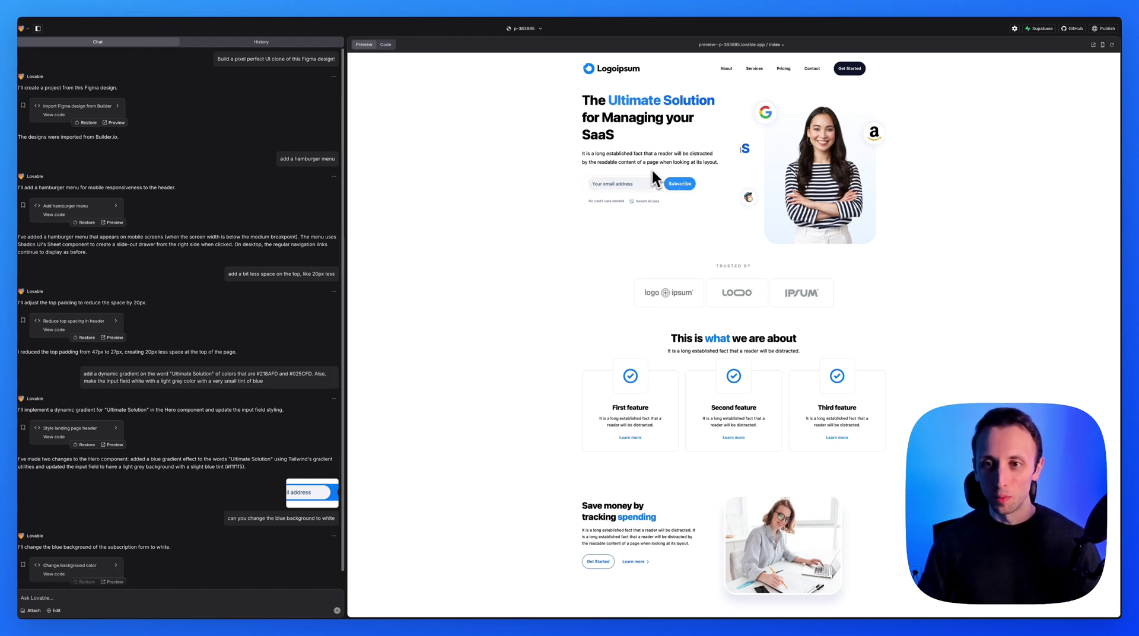
{"action": "left_click", "coordinate": [1103, 45]}
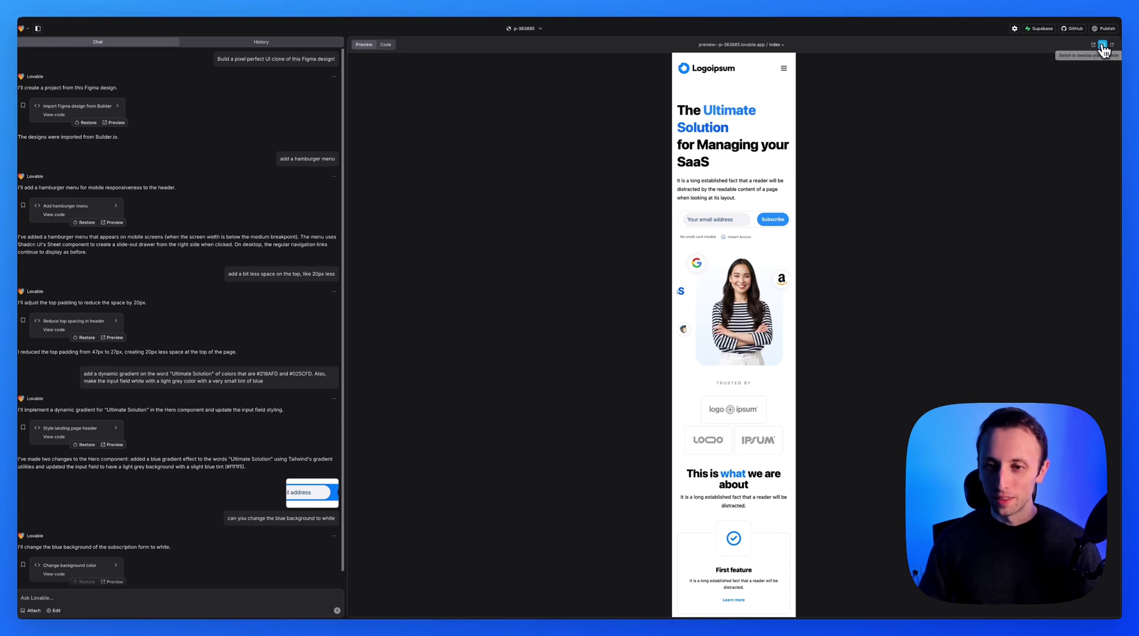
{"action": "left_click", "coordinate": [1103, 45]}
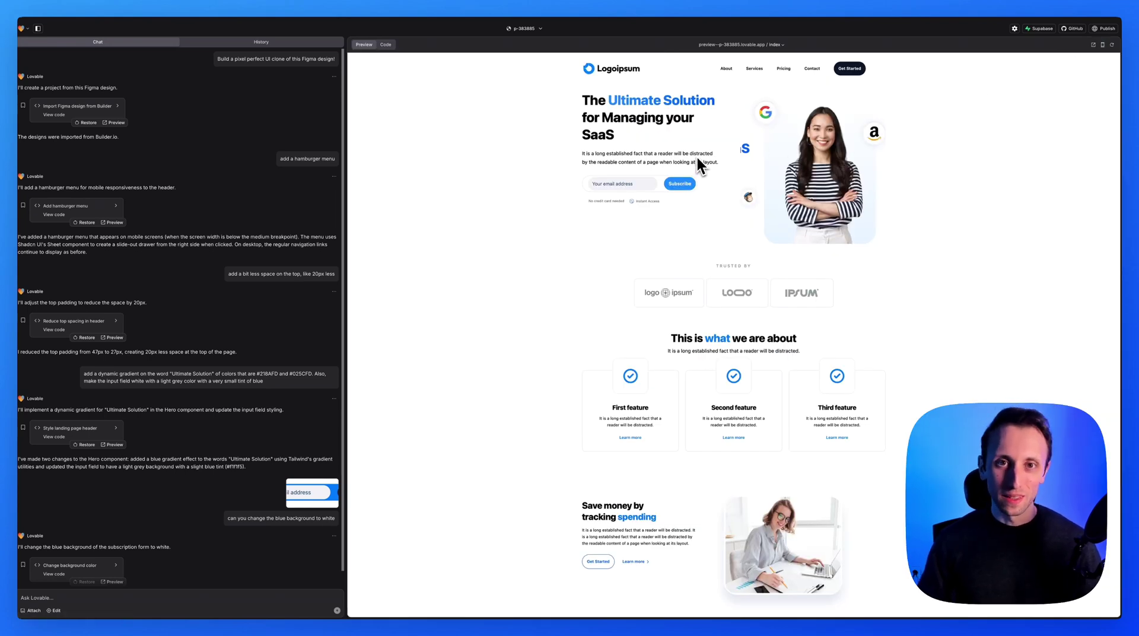